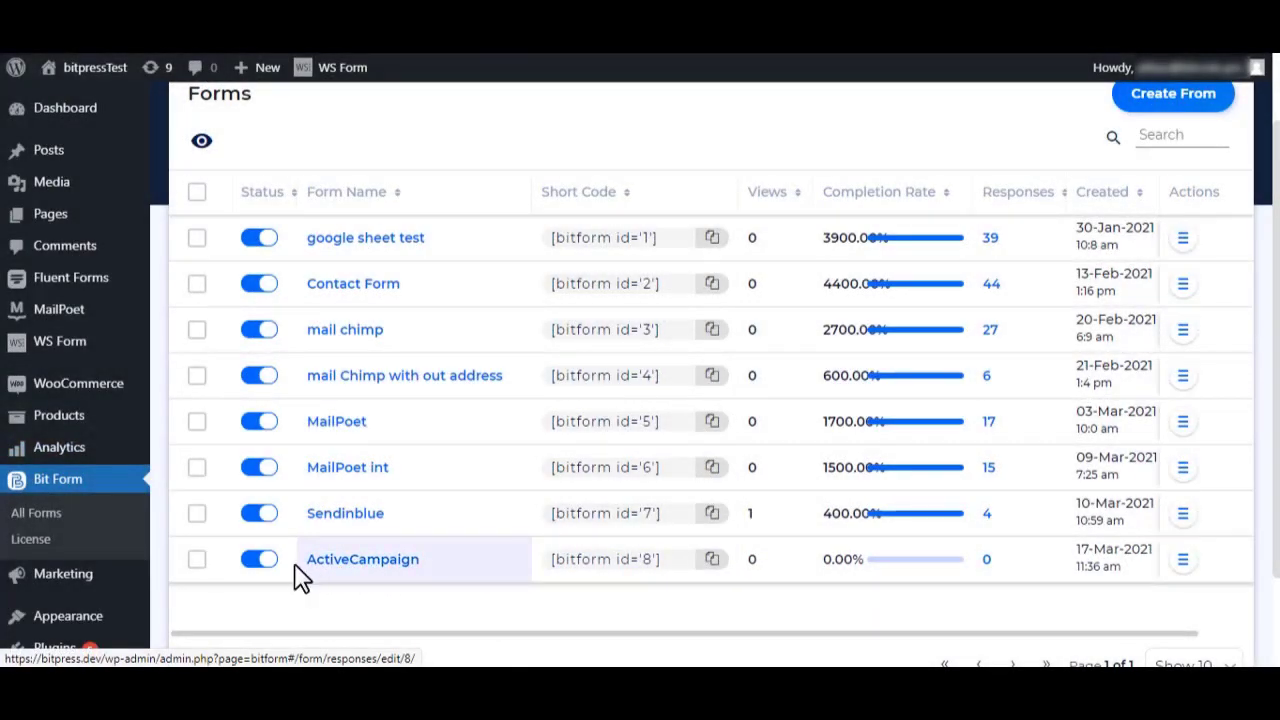
Open the ActiveCampaign form from the forms list and look over its field layout and responses
{"action": "scroll", "coordinate": [1177, 226], "scroll_direction": "up", "scroll_amount": 2}
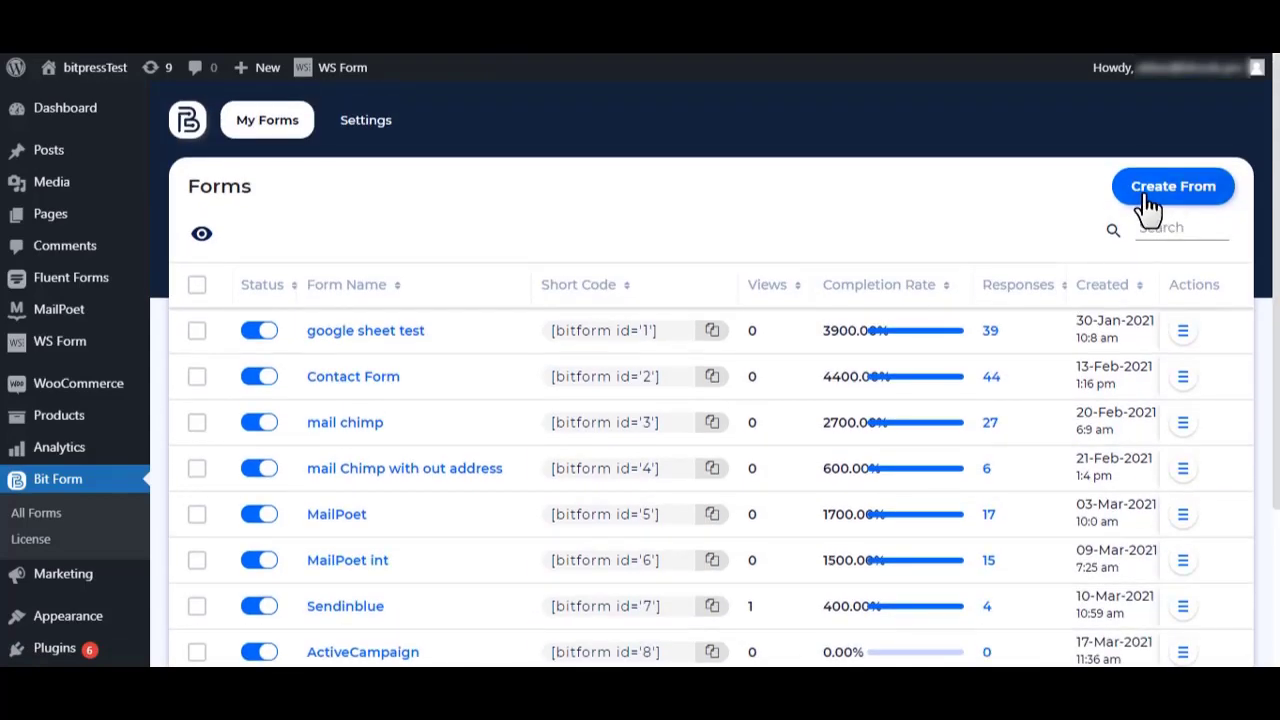
{"action": "scroll", "coordinate": [1185, 198], "scroll_direction": "down", "scroll_amount": 1}
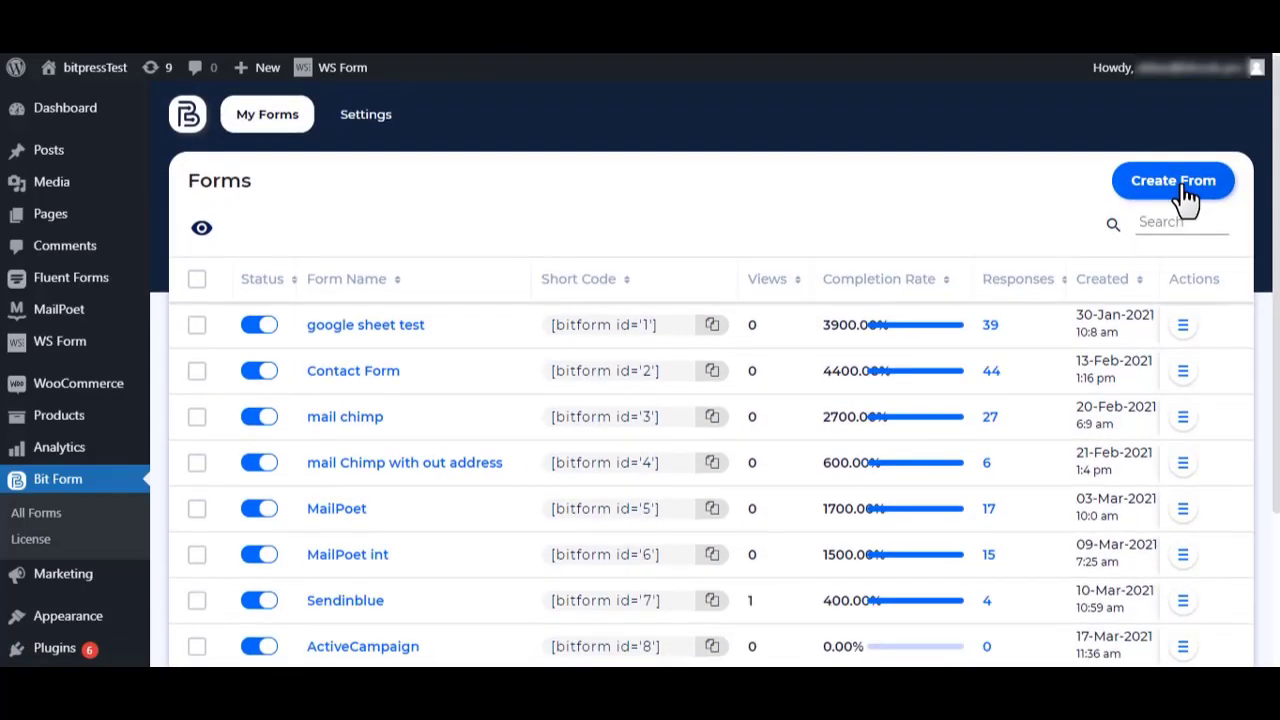
{"action": "scroll", "coordinate": [1185, 198], "scroll_direction": "down", "scroll_amount": 2}
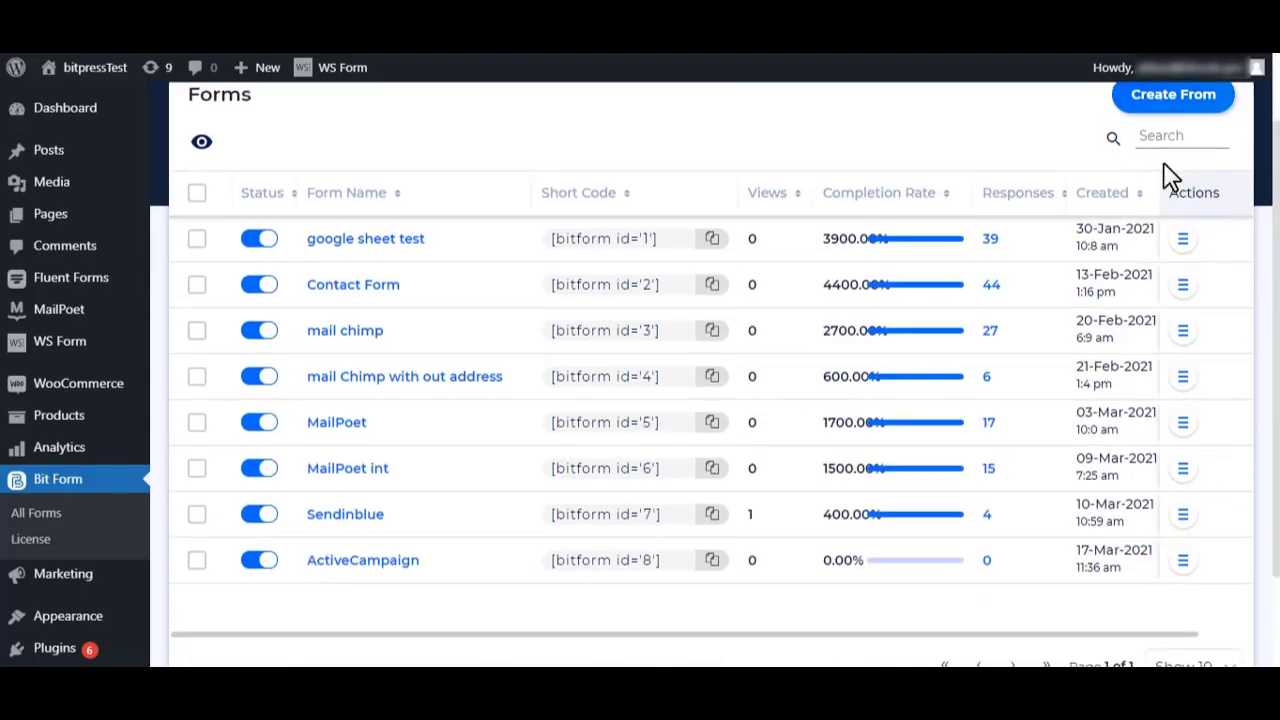
{"action": "left_click", "coordinate": [375, 566]}
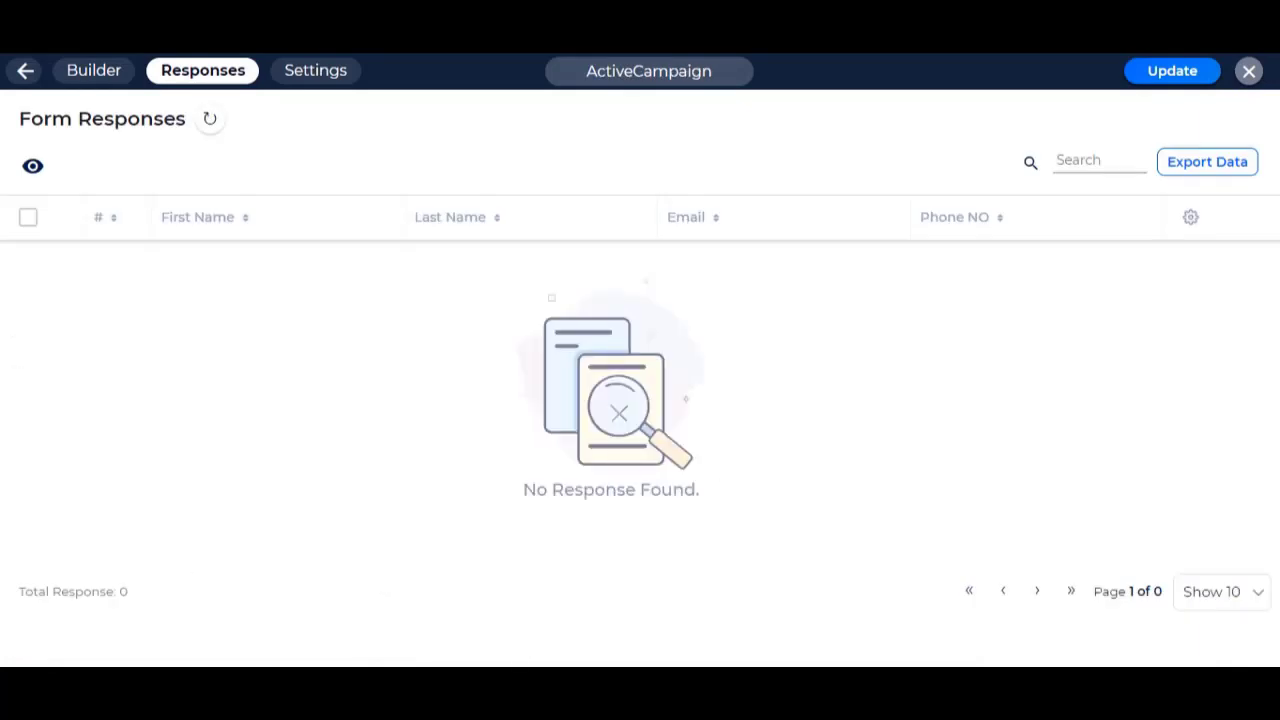
{"action": "left_click", "coordinate": [88, 74]}
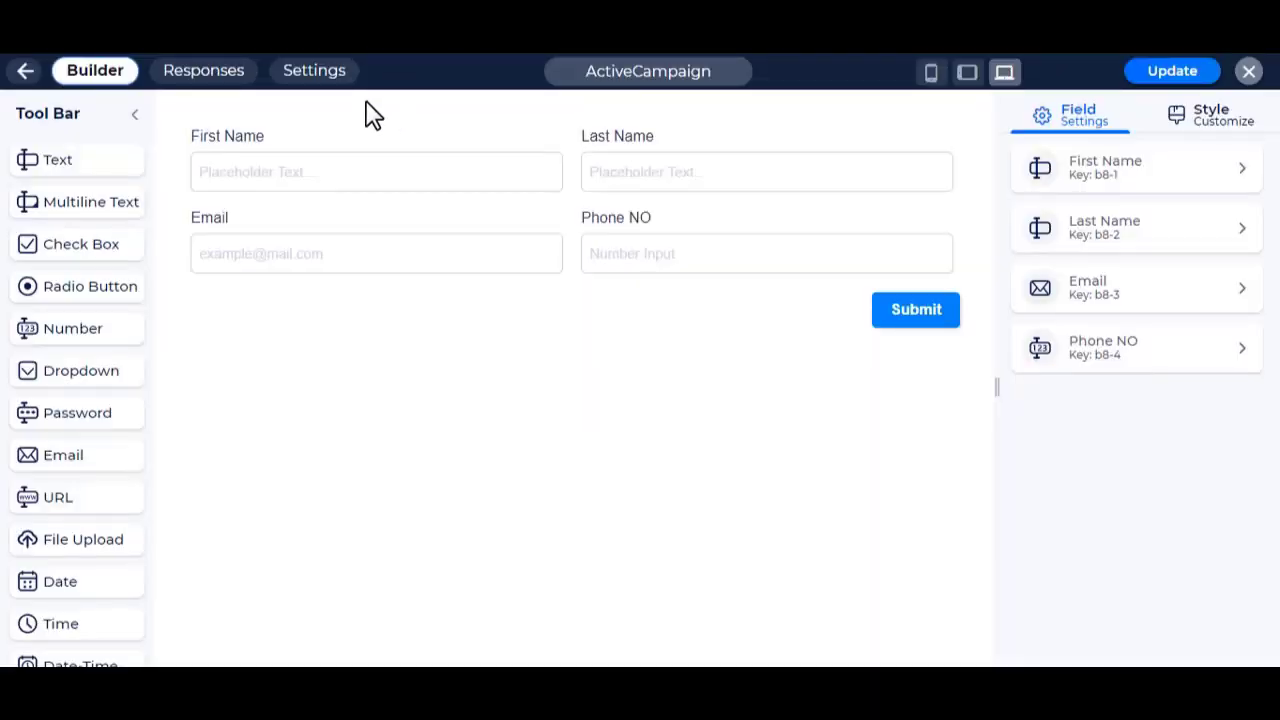
{"action": "left_click", "coordinate": [197, 78]}
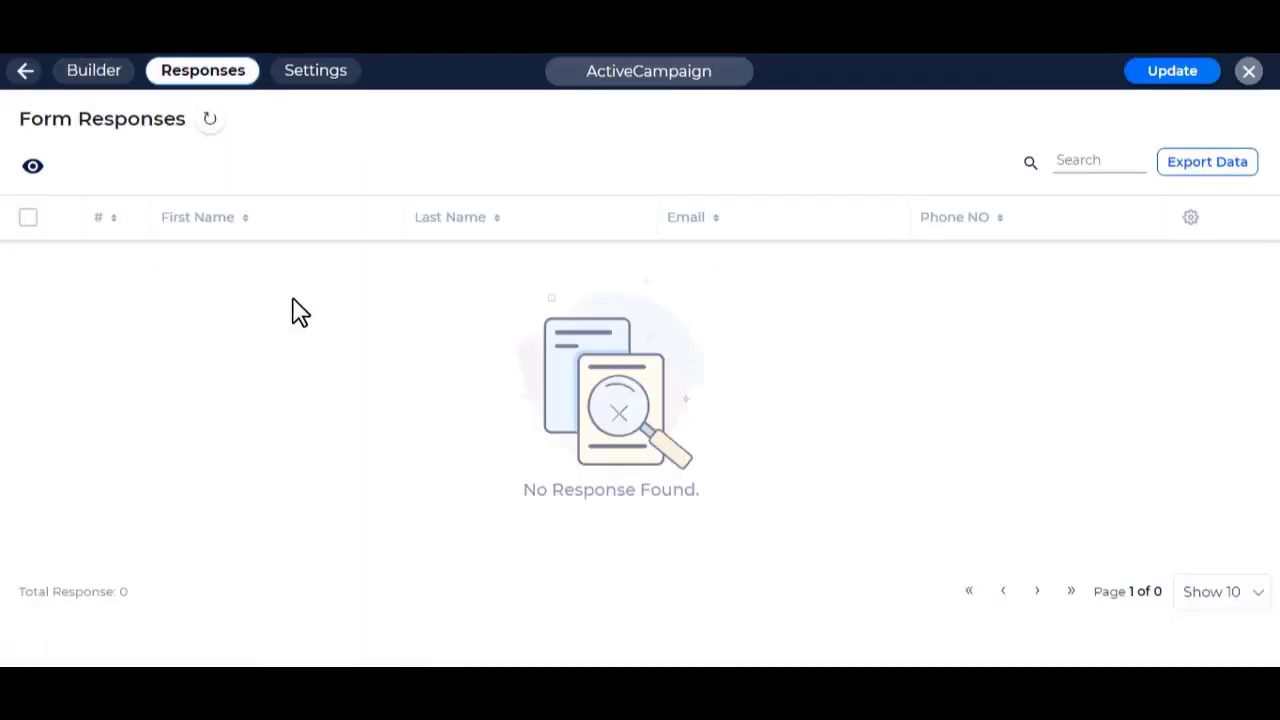
Add a new ActiveCampaign integration in the form's settings
{"action": "left_click", "coordinate": [321, 84]}
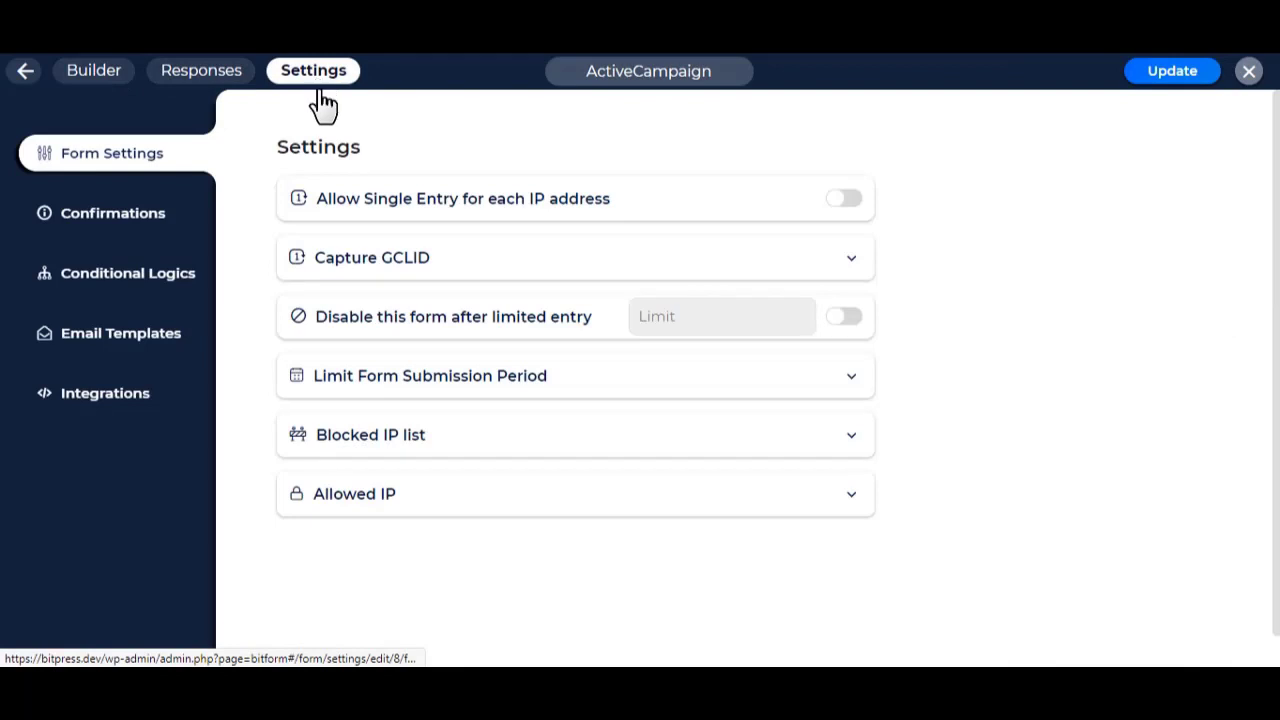
{"action": "left_click", "coordinate": [103, 400]}
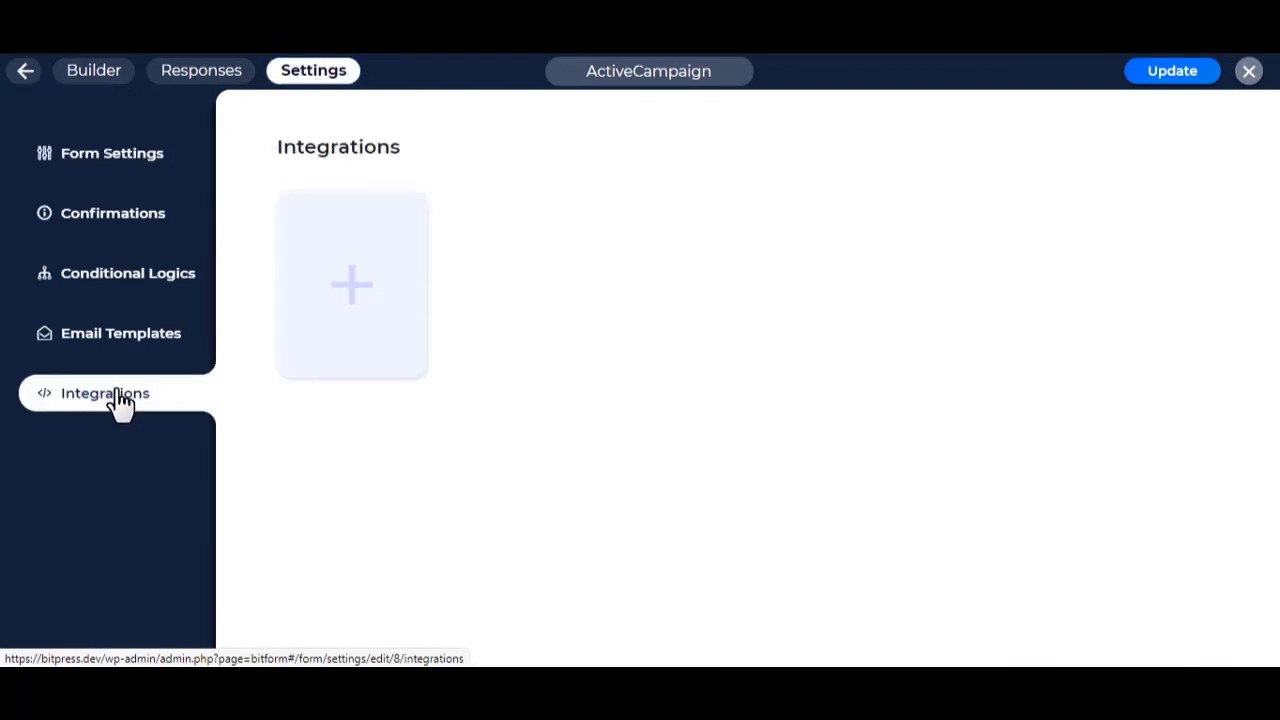
{"action": "left_click", "coordinate": [350, 305]}
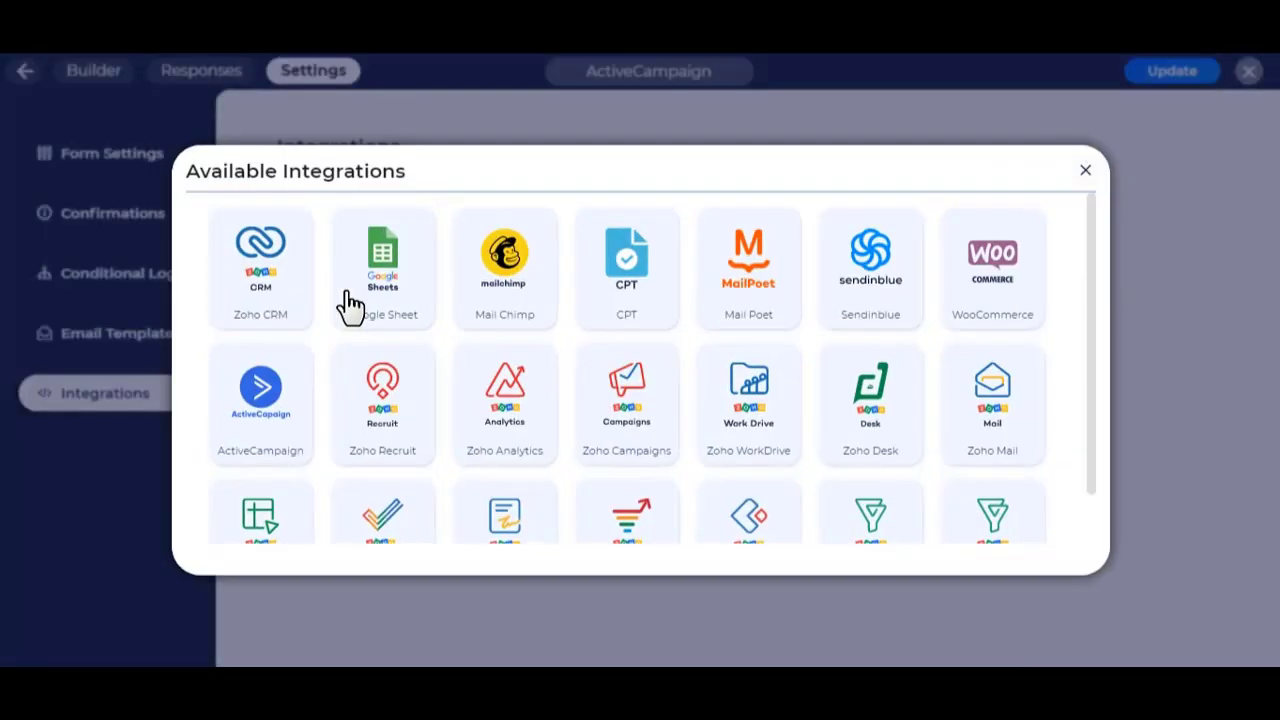
{"action": "scroll", "coordinate": [300, 365], "scroll_direction": "down", "scroll_amount": 1}
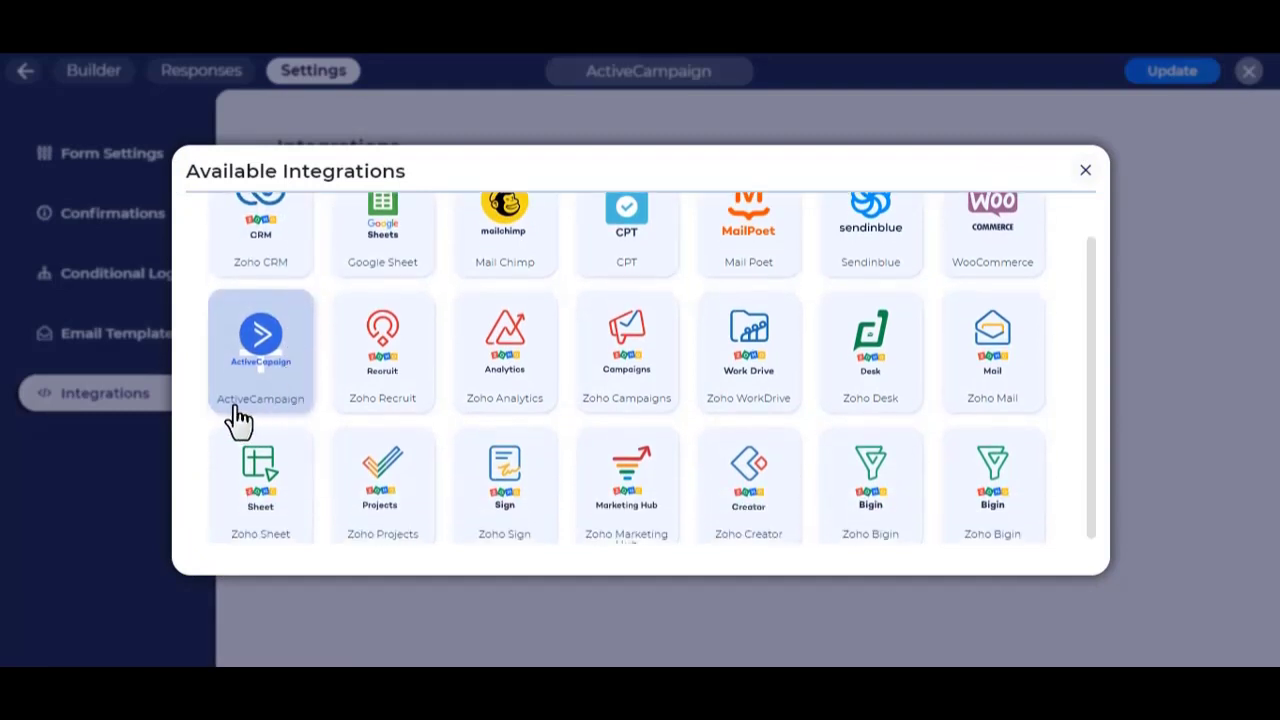
{"action": "left_click", "coordinate": [260, 360]}
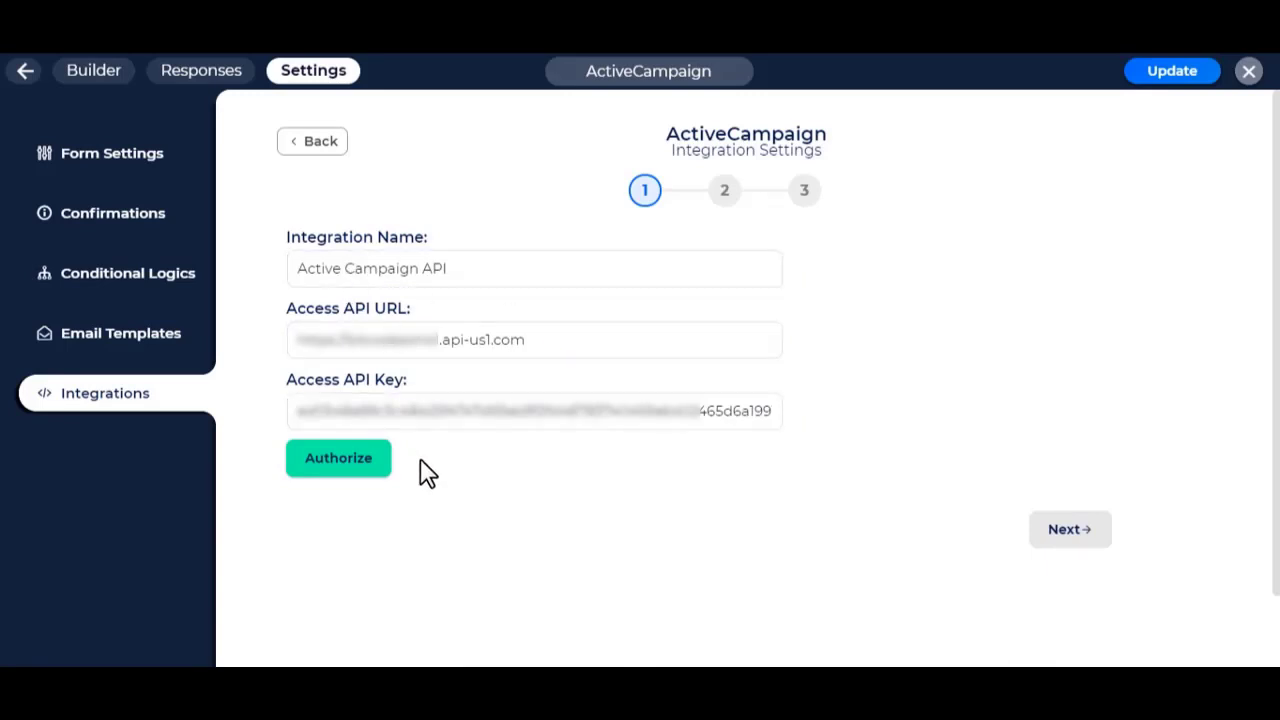
Change the integration name to "Active Campaign"
{"action": "scroll", "coordinate": [428, 475], "scroll_direction": "down", "scroll_amount": 2}
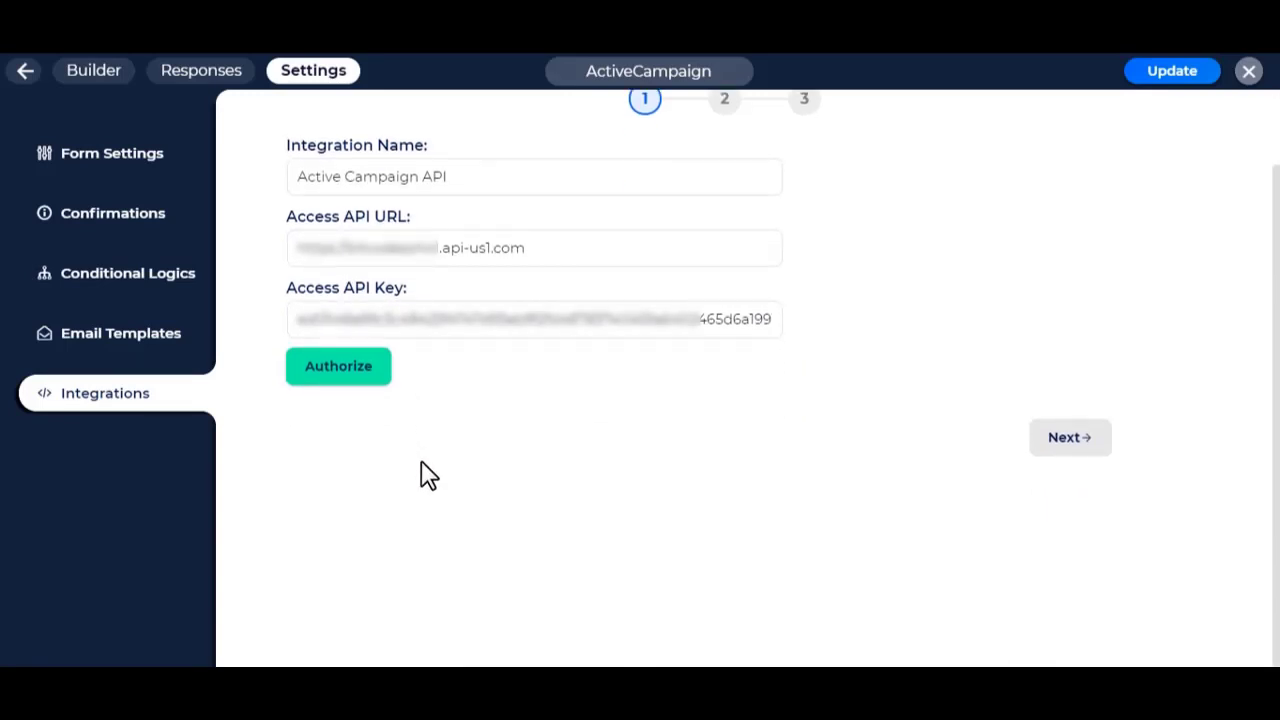
{"action": "scroll", "coordinate": [428, 475], "scroll_direction": "up", "scroll_amount": 2}
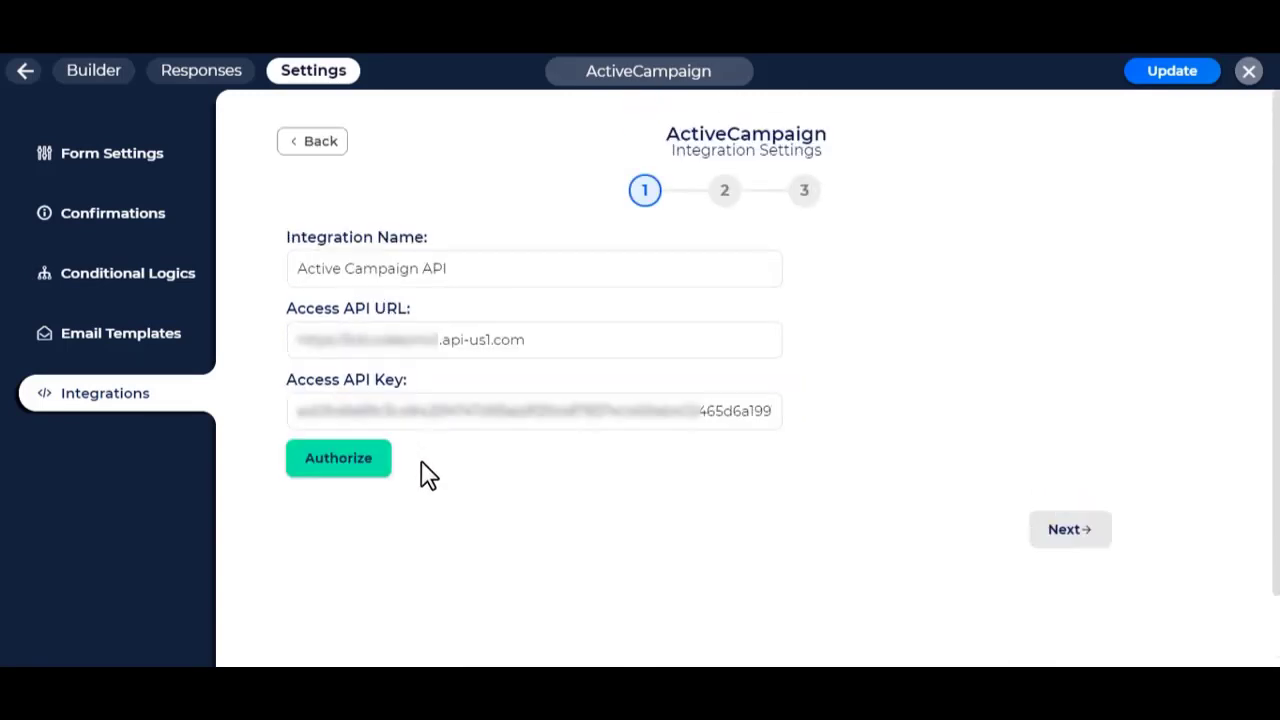
{"action": "triple_click", "coordinate": [339, 240]}
{"action": "left_click_drag", "start_coordinate": [485, 267], "coordinate": [290, 285]}
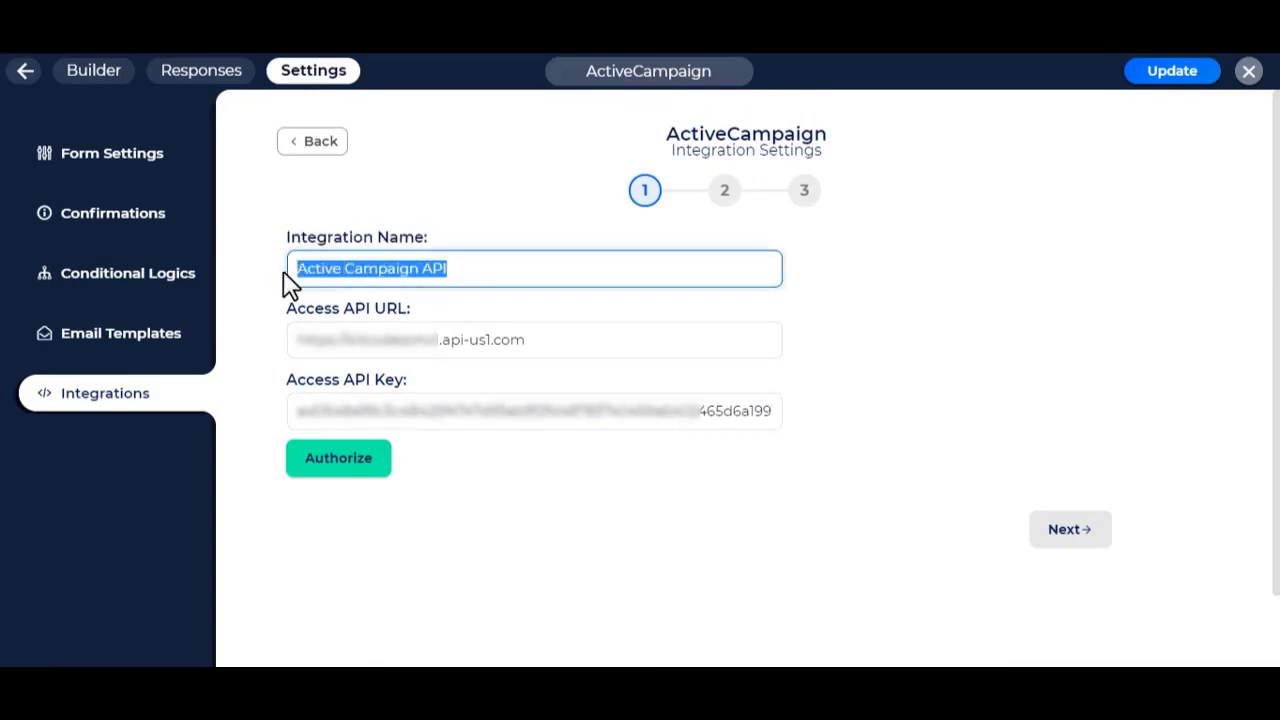
{"action": "left_click", "coordinate": [491, 272]}
{"action": "key", "text": "BackSpace"}
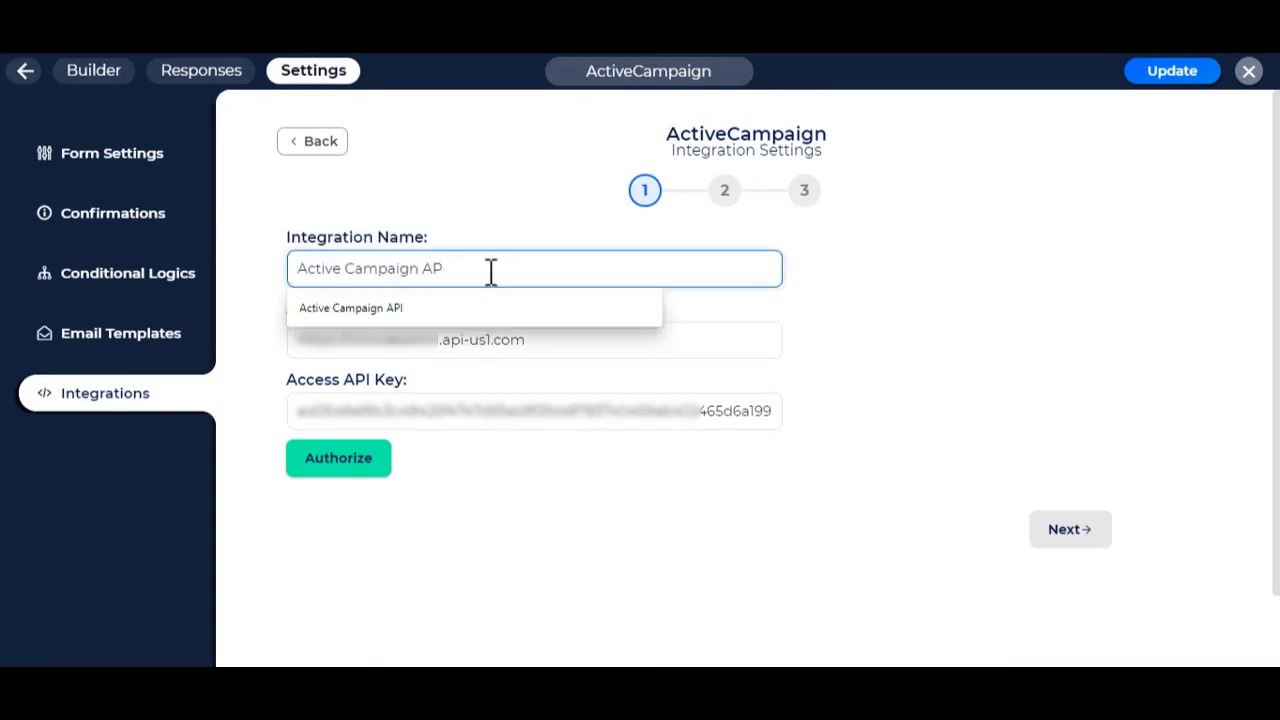
{"action": "left_click", "coordinate": [931, 274]}
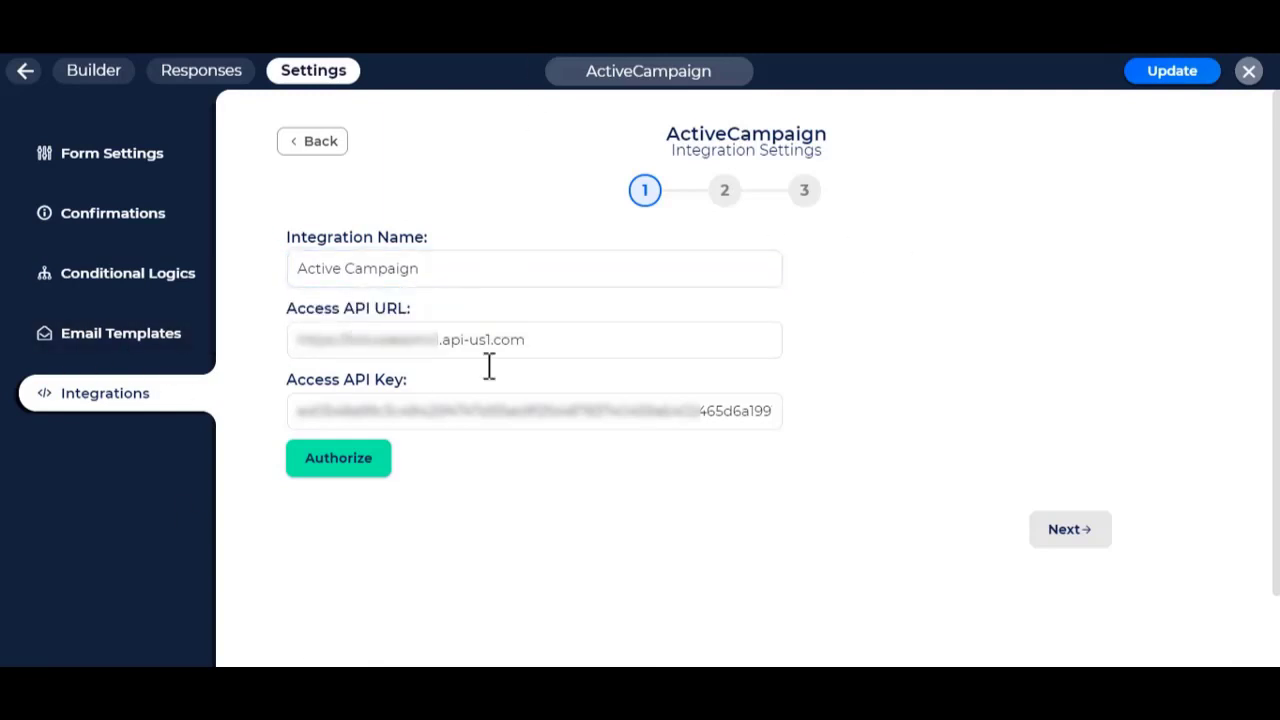
Switch to the ActiveCampaign account and open the API access details in its Developer settings
{"action": "left_click_drag", "start_coordinate": [281, 316], "coordinate": [480, 318]}
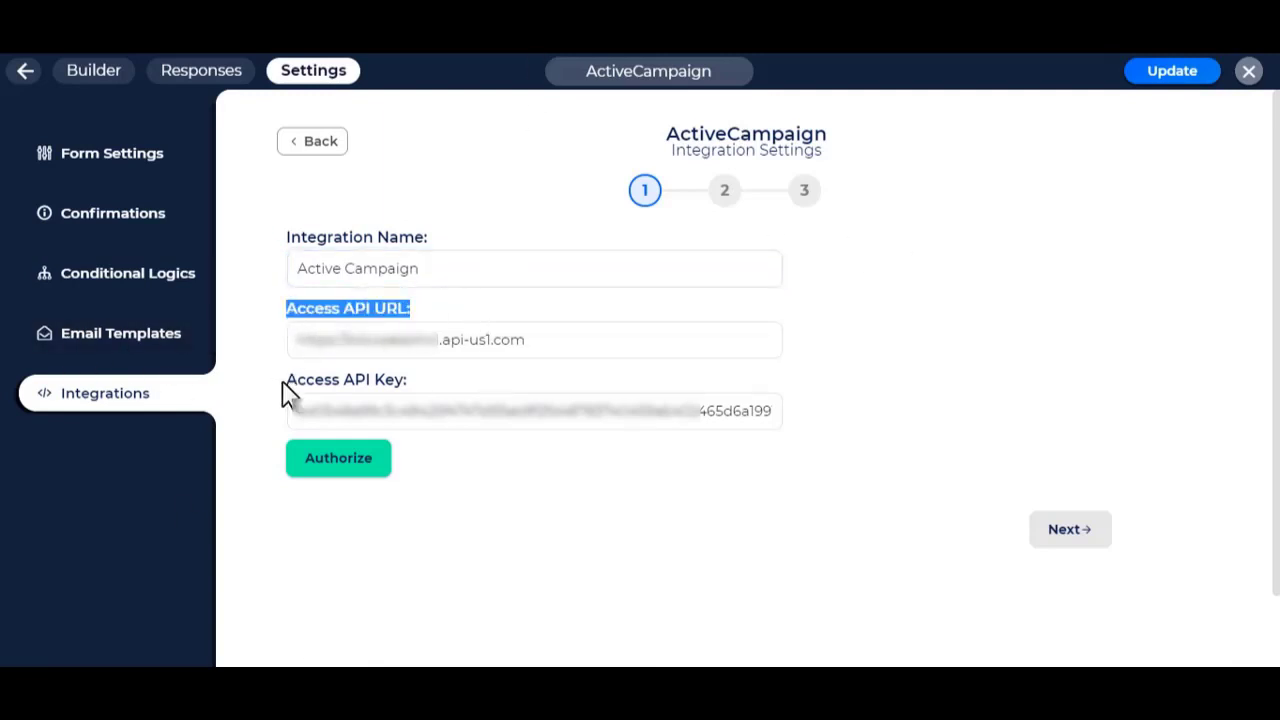
{"action": "left_click_drag", "start_coordinate": [283, 386], "coordinate": [457, 391]}
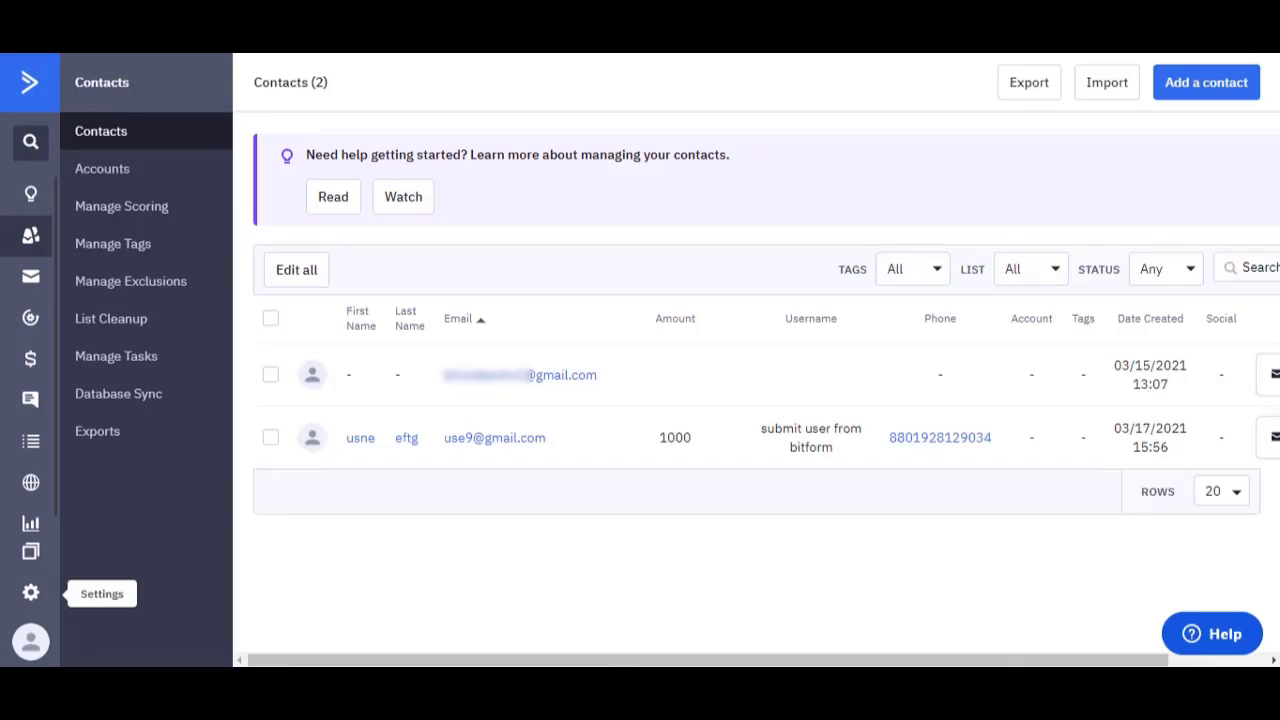
{"action": "left_click", "coordinate": [31, 592]}
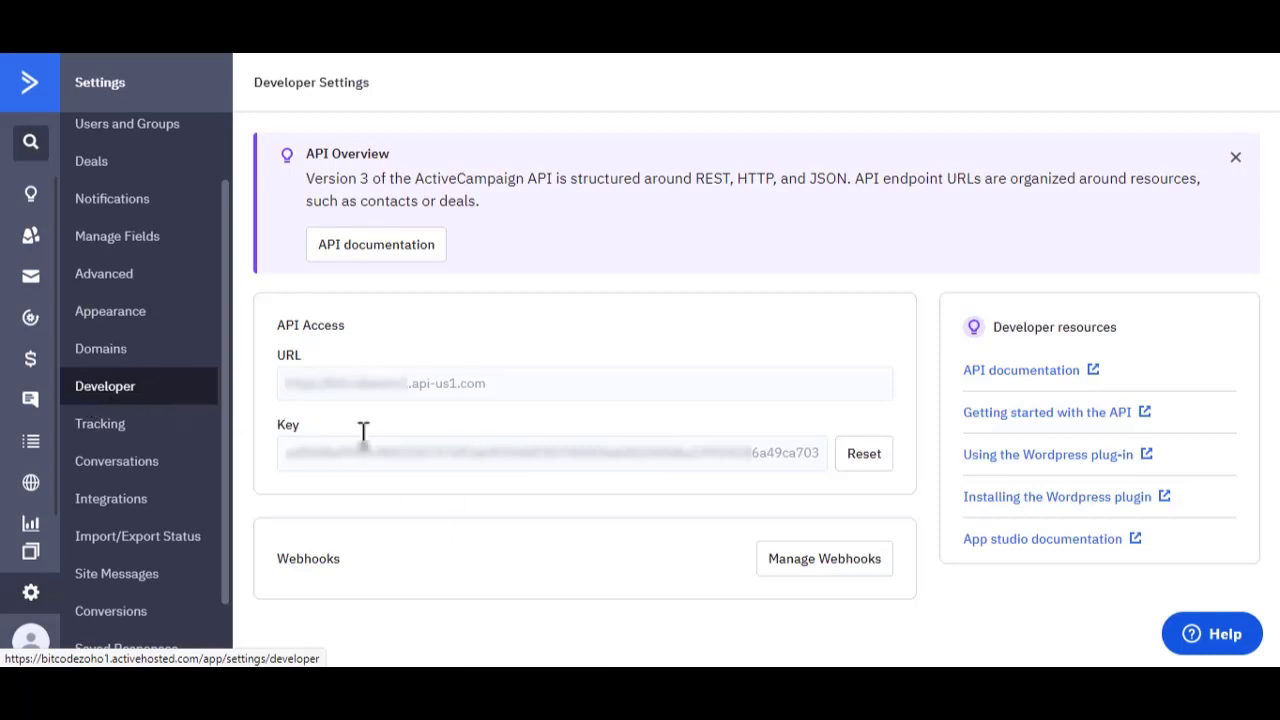
{"action": "left_click_drag", "start_coordinate": [271, 323], "coordinate": [404, 333]}
{"action": "left_click", "coordinate": [404, 333]}
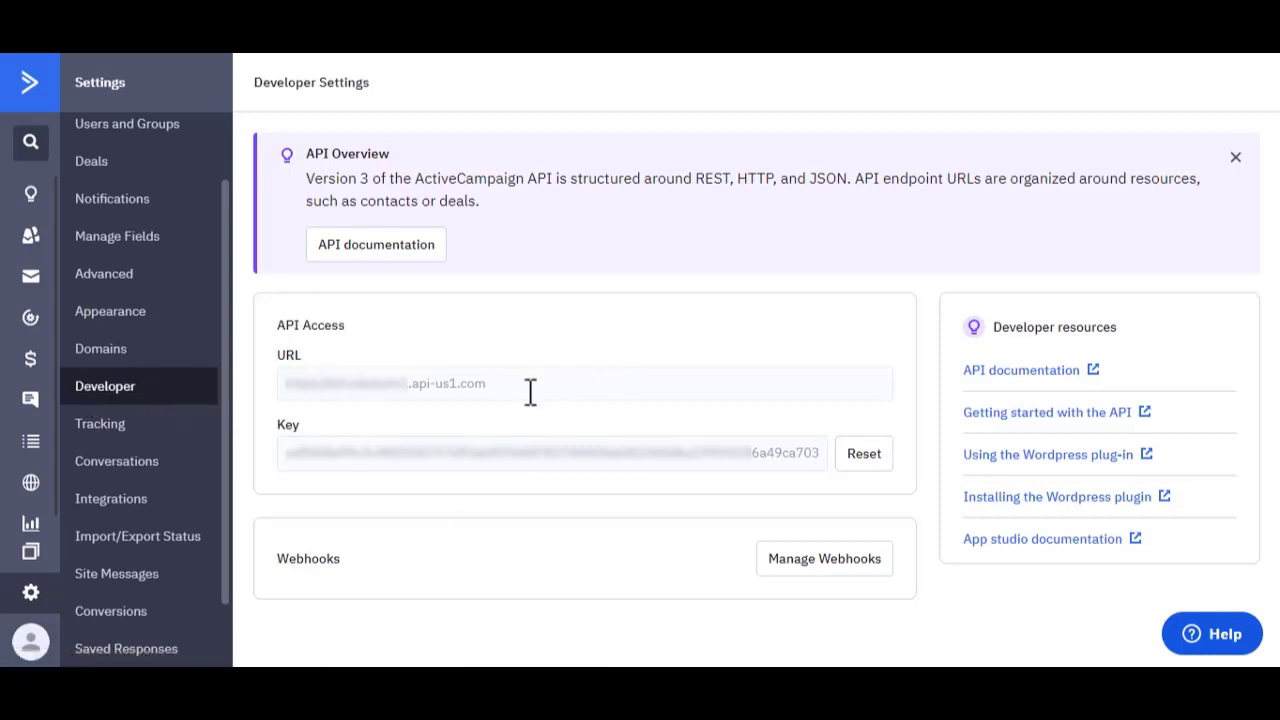
Copy the API URL from ActiveCampaign and paste it as the Access API URL in the Bit Form integration
{"action": "left_click_drag", "start_coordinate": [495, 388], "coordinate": [268, 393]}
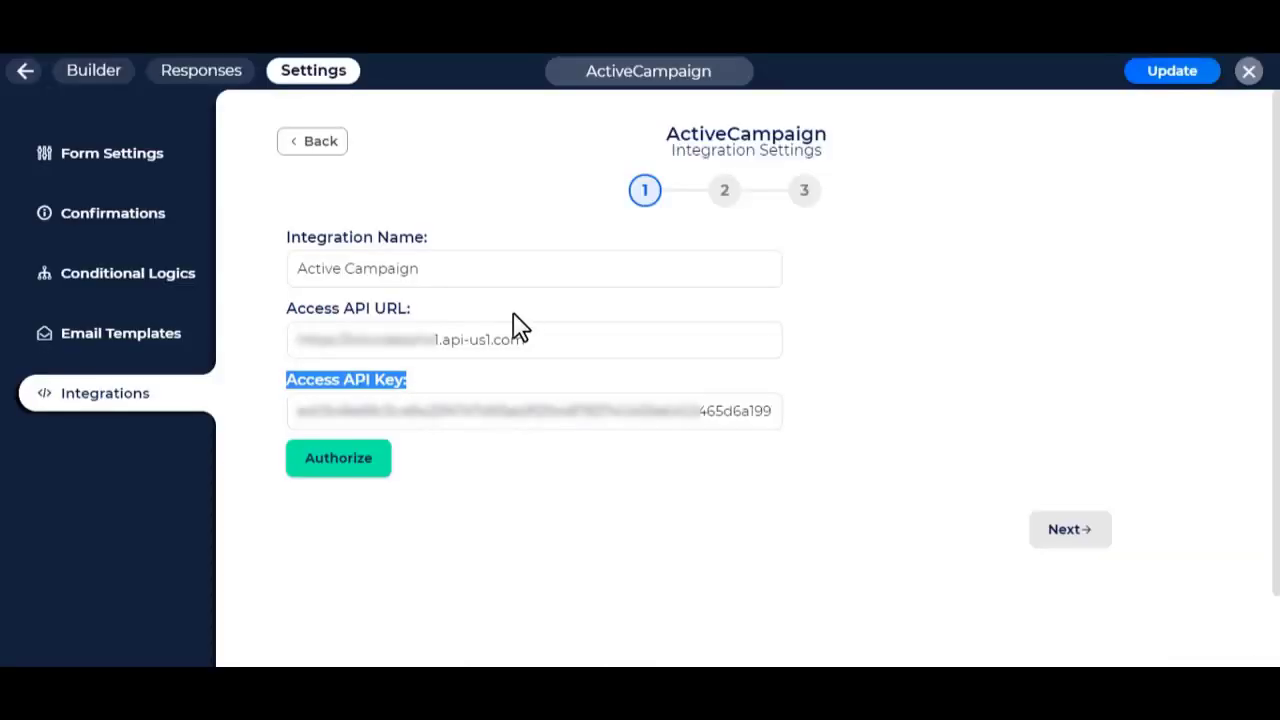
{"action": "left_click_drag", "start_coordinate": [571, 343], "coordinate": [291, 332]}
{"action": "key", "text": "ctrl+v"}
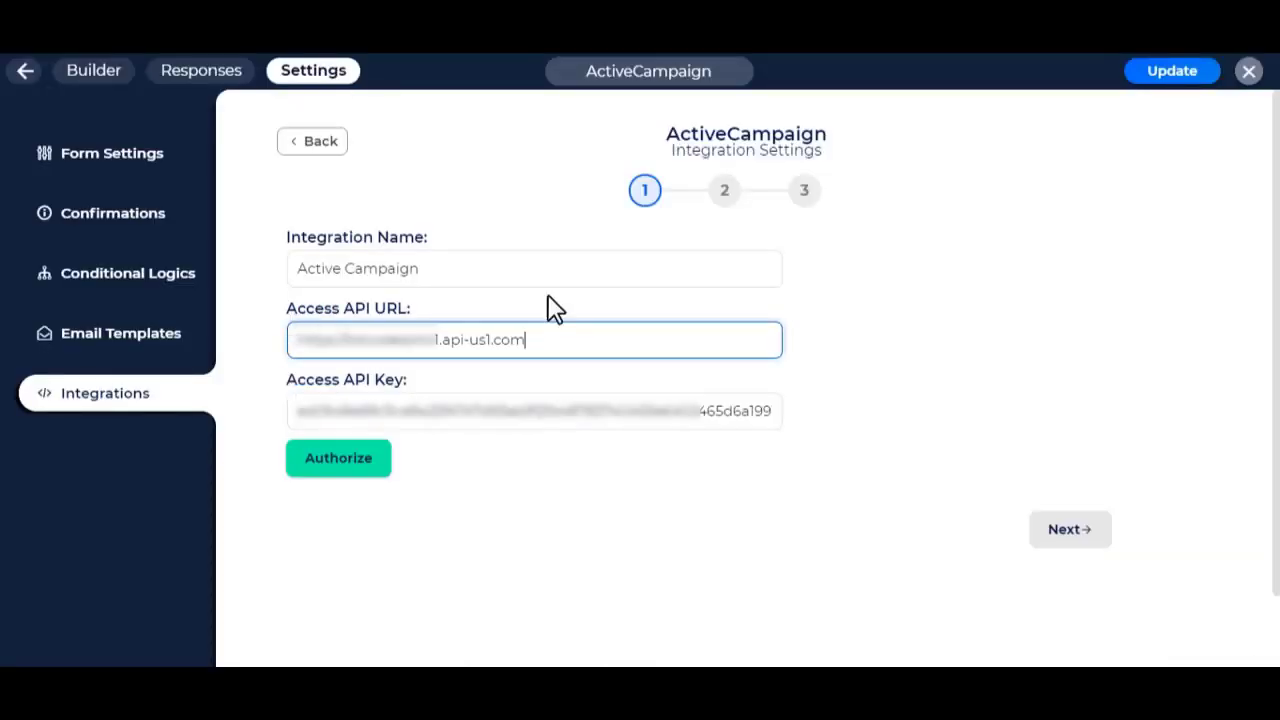
{"action": "left_click", "coordinate": [1079, 297]}
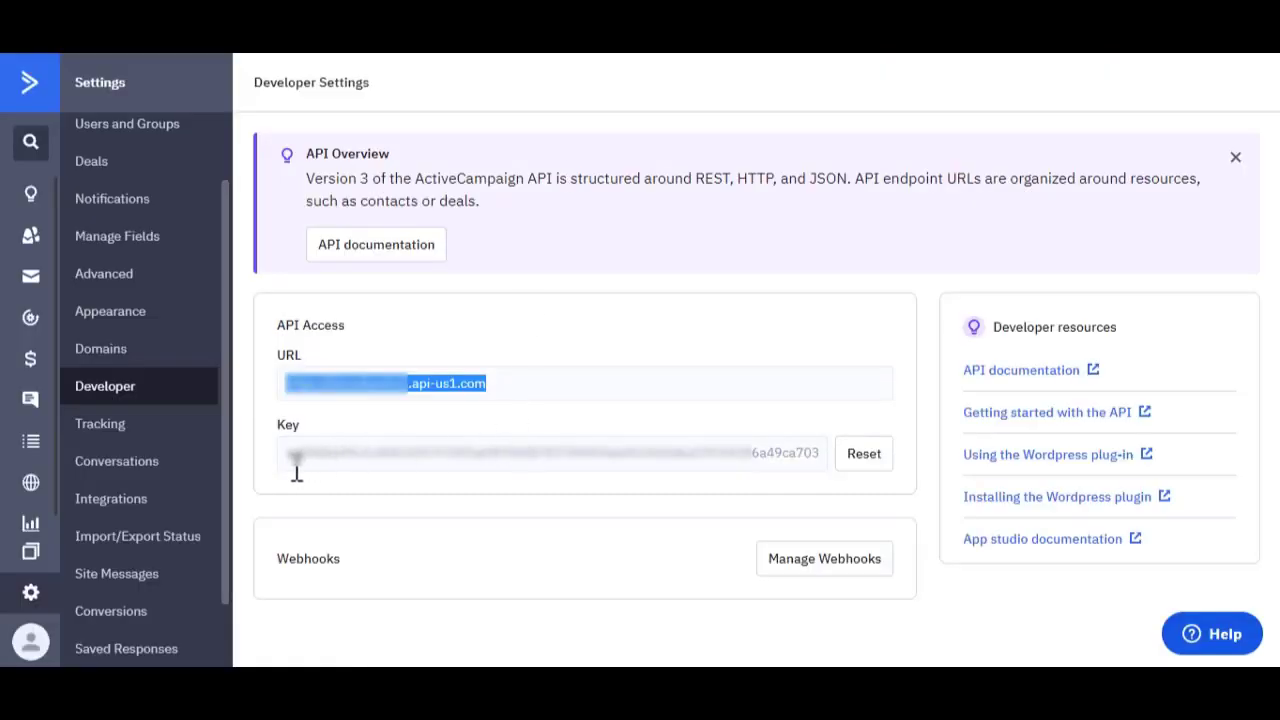
Copy the ActiveCampaign API key into the integration's Access API Key field, authorize the connection and continue to field mapping
{"action": "left_click_drag", "start_coordinate": [287, 458], "coordinate": [845, 478]}
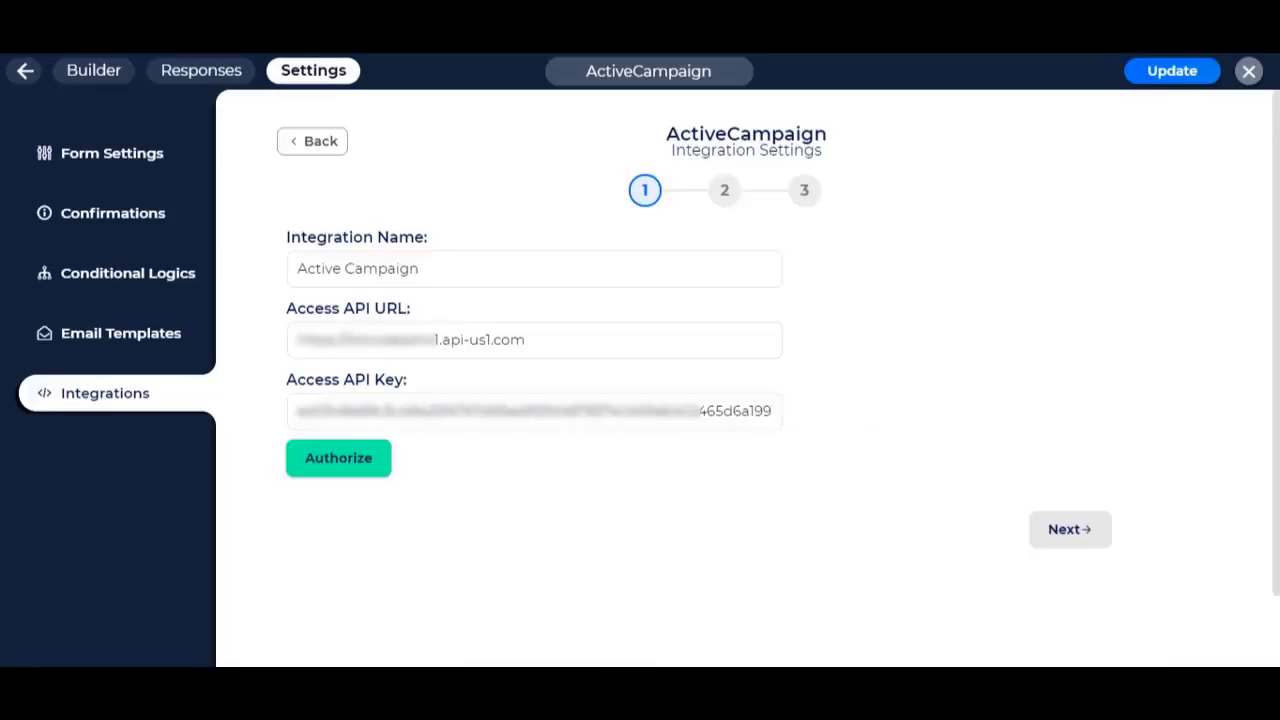
{"action": "left_click", "coordinate": [425, 410]}
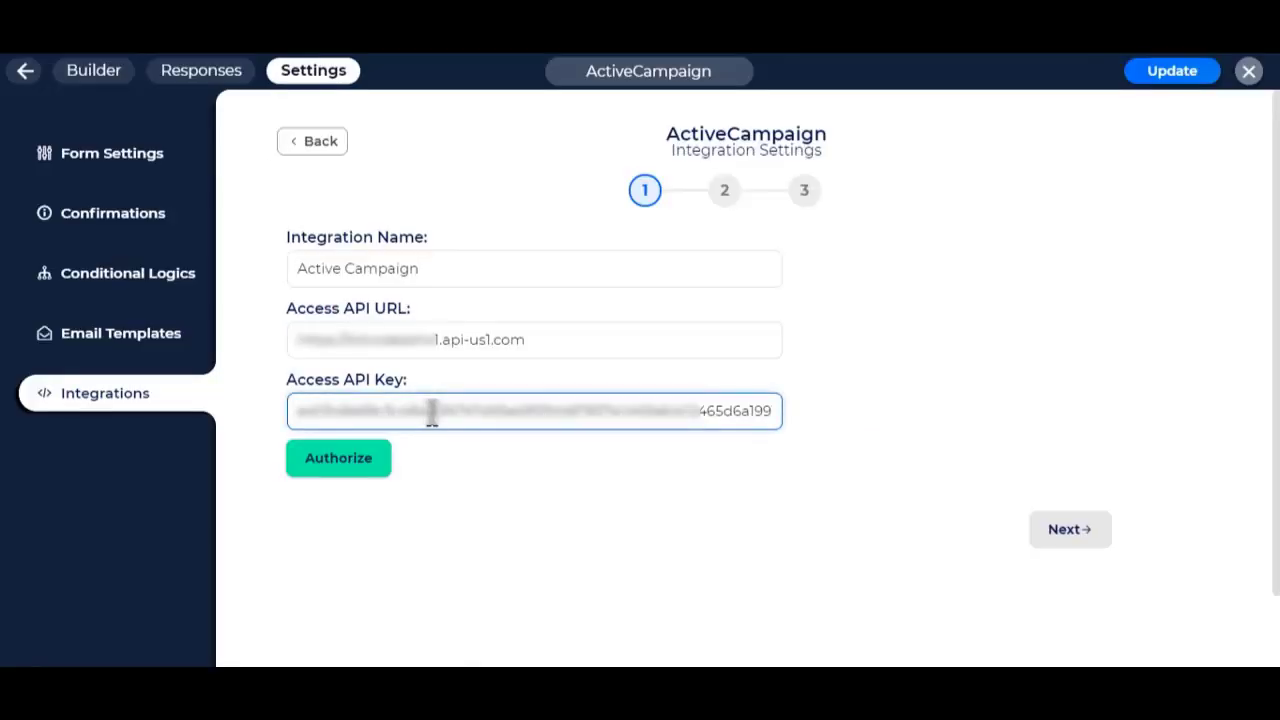
{"action": "key", "text": "ctrl+a"}
{"action": "left_click", "coordinate": [537, 520]}
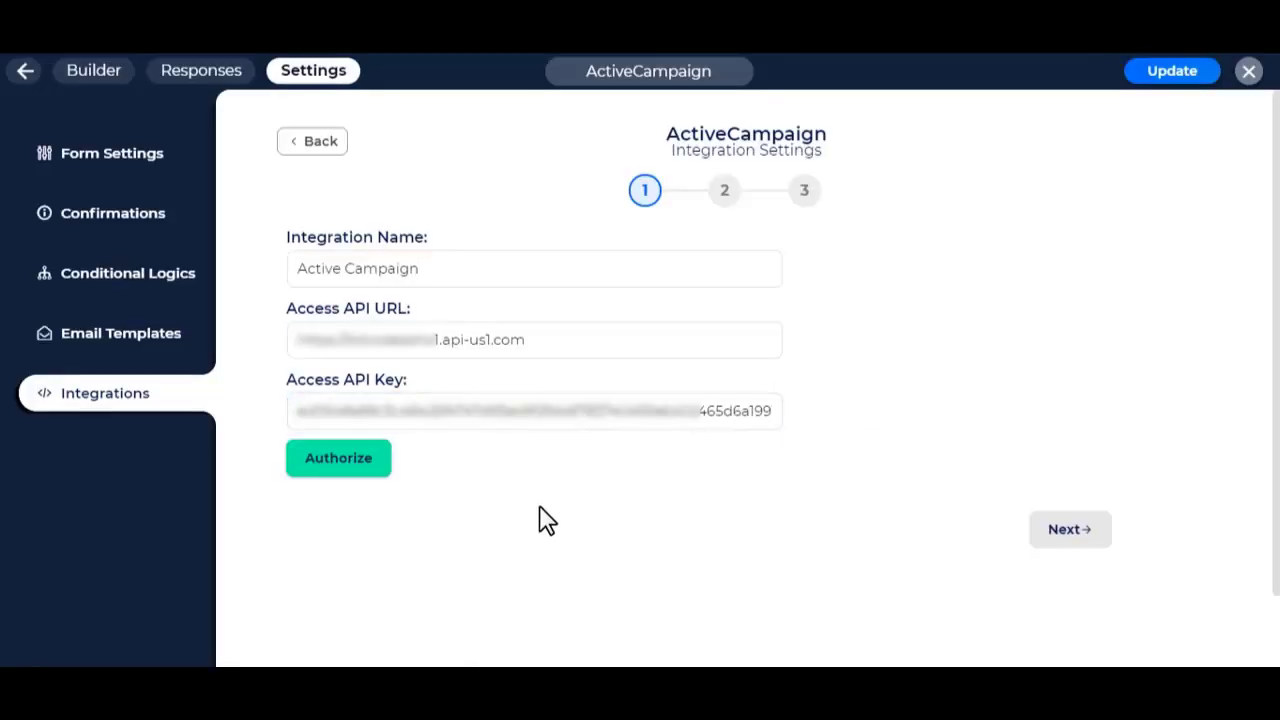
{"action": "left_click", "coordinate": [343, 462]}
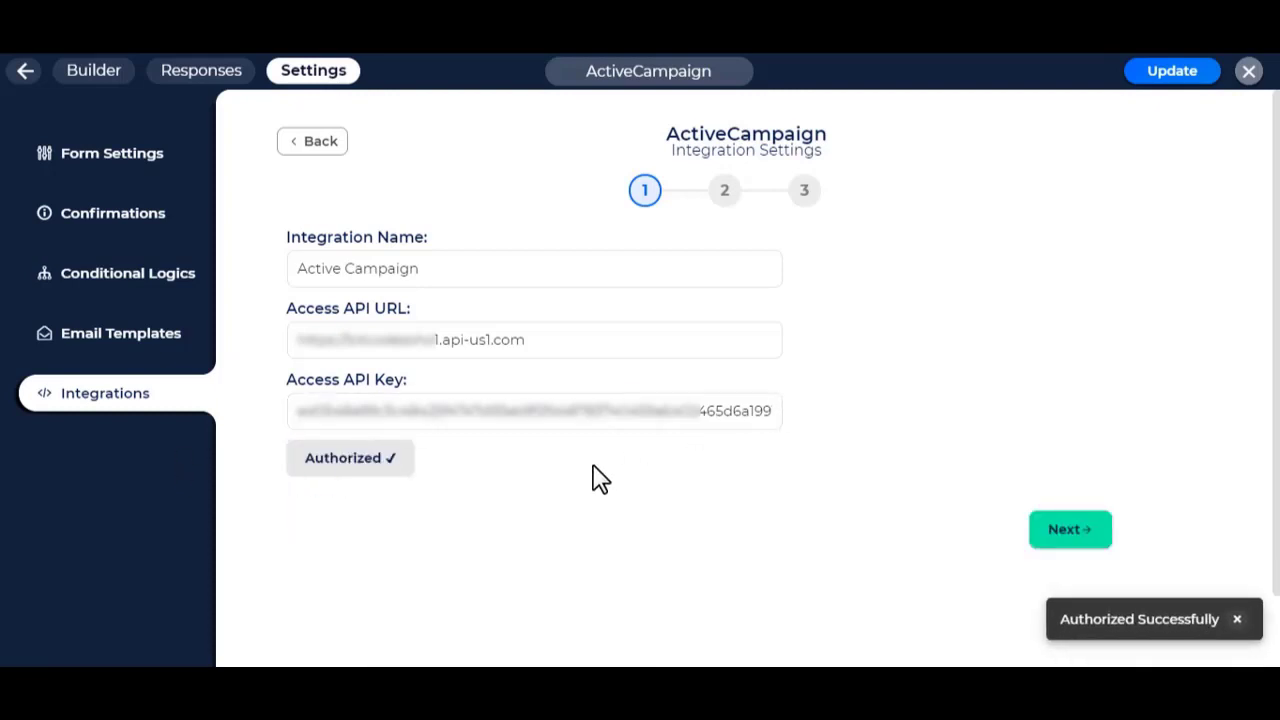
{"action": "left_click", "coordinate": [1074, 533]}
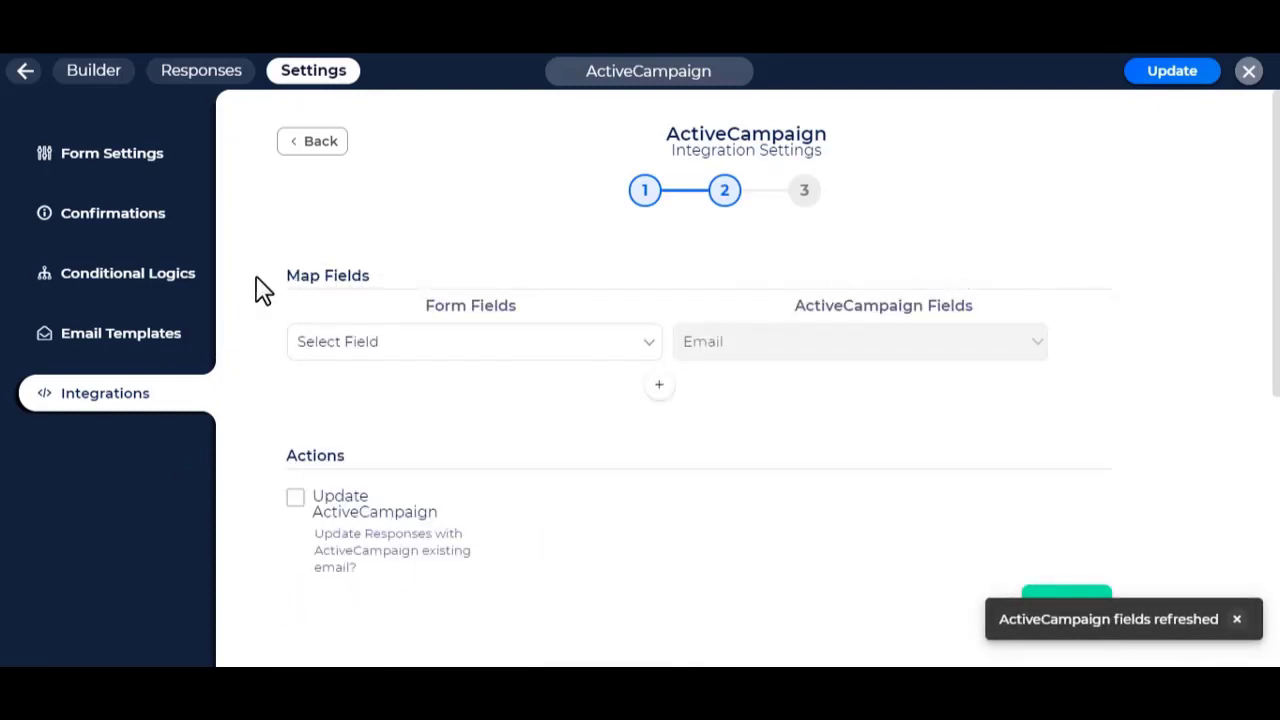
Map the form's Email field to the ActiveCampaign Email field
{"action": "left_click_drag", "start_coordinate": [256, 284], "coordinate": [403, 290]}
{"action": "left_click", "coordinate": [530, 276]}
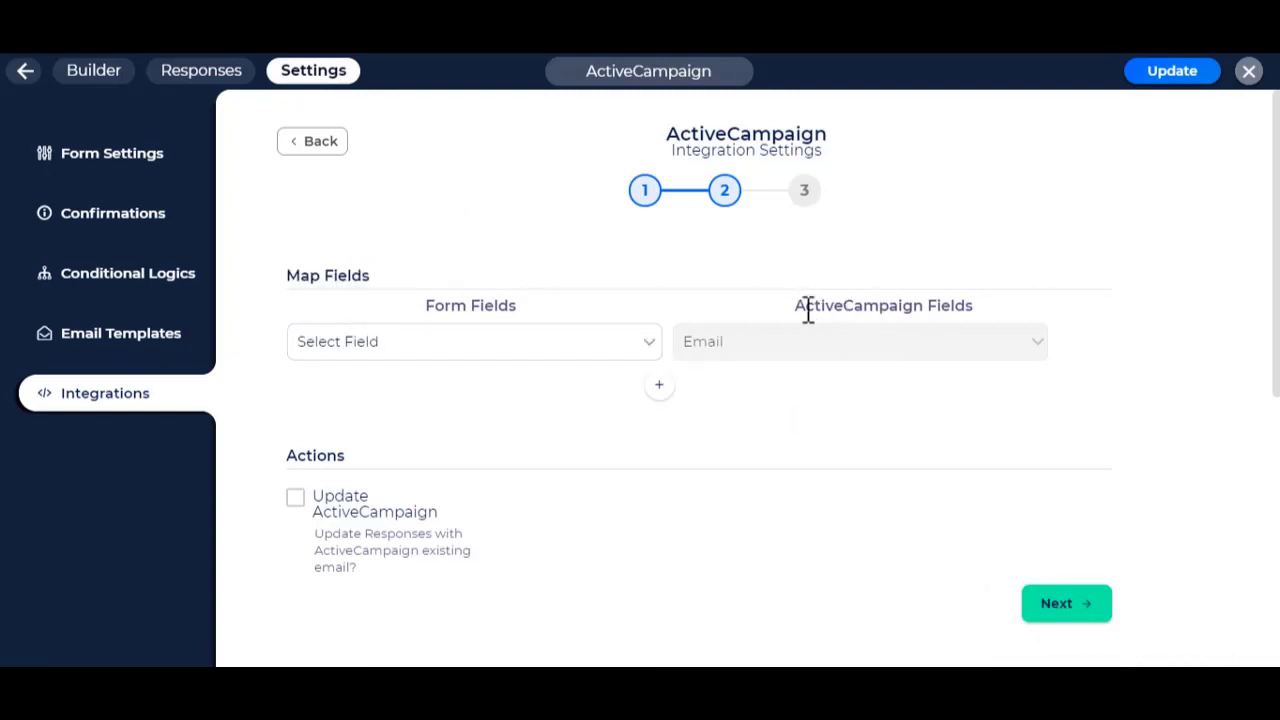
{"action": "left_click_drag", "start_coordinate": [792, 307], "coordinate": [1000, 326]}
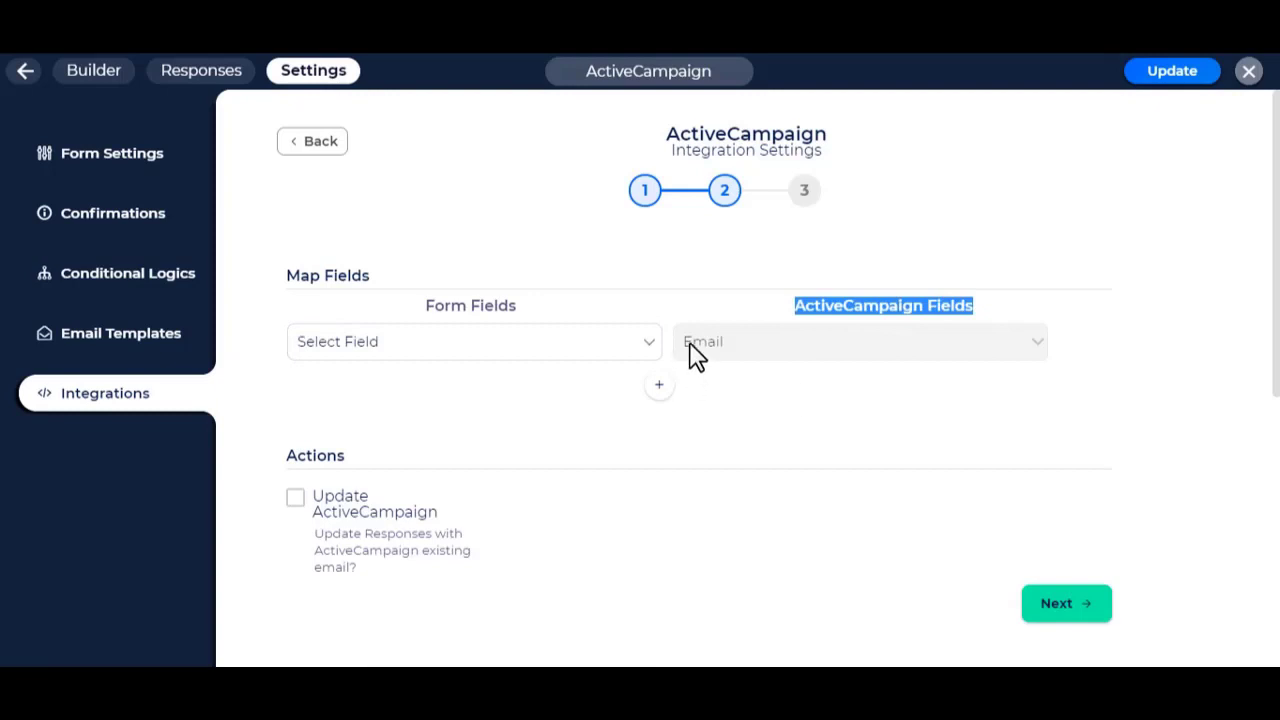
{"action": "left_click", "coordinate": [524, 357]}
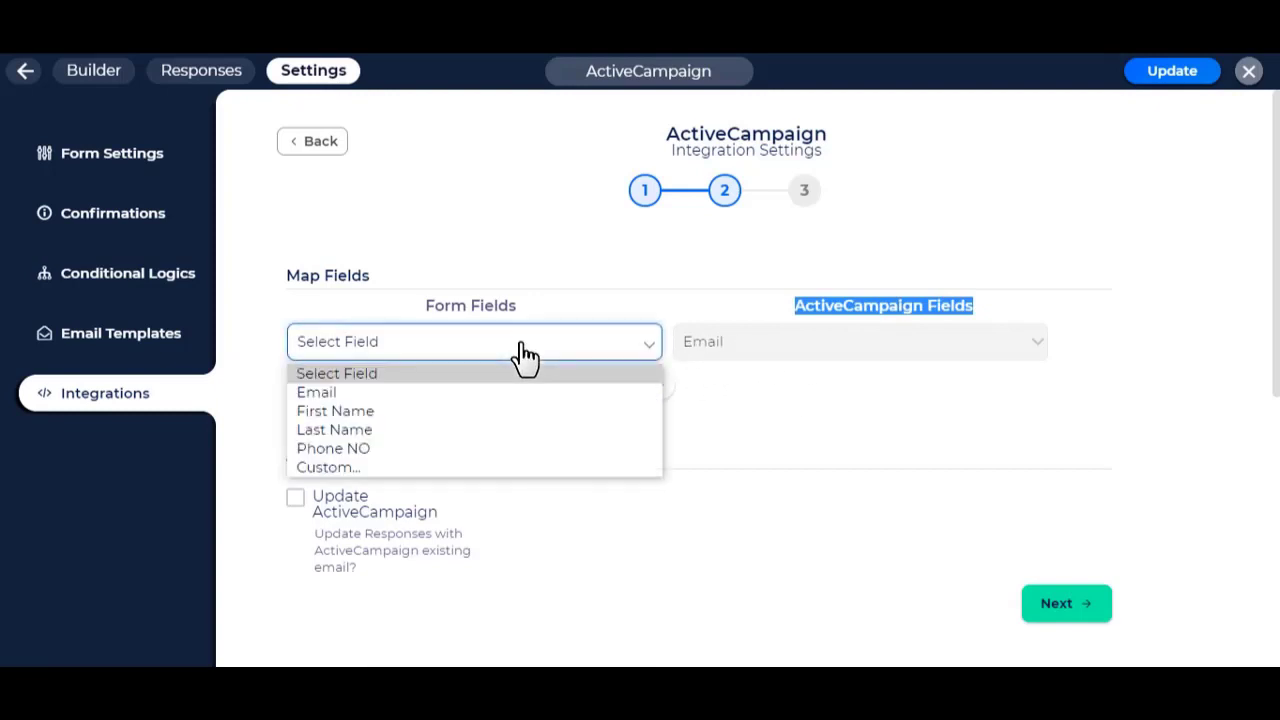
{"action": "left_click", "coordinate": [493, 393]}
Add a mapping row that links the form's First Name field to ActiveCampaign's First Name
{"action": "left_click", "coordinate": [657, 386]}
{"action": "scroll", "coordinate": [604, 362], "scroll_direction": "down", "scroll_amount": 1}
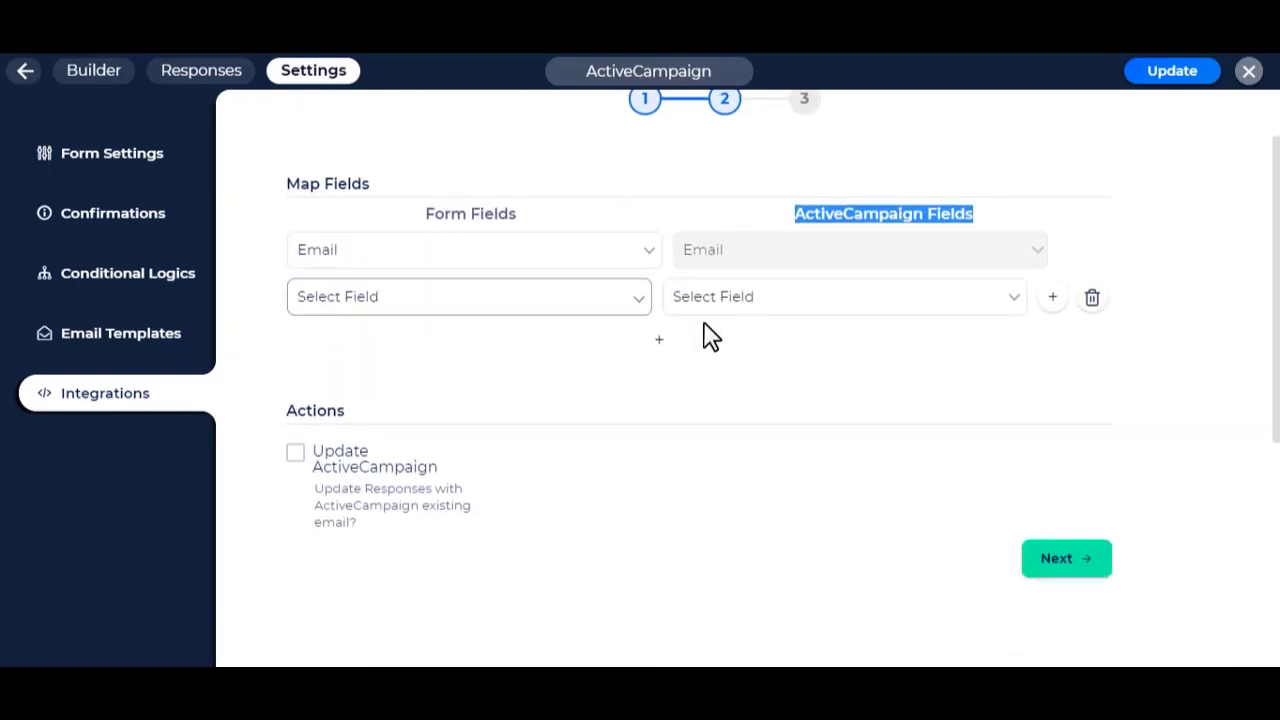
{"action": "left_click", "coordinate": [714, 302]}
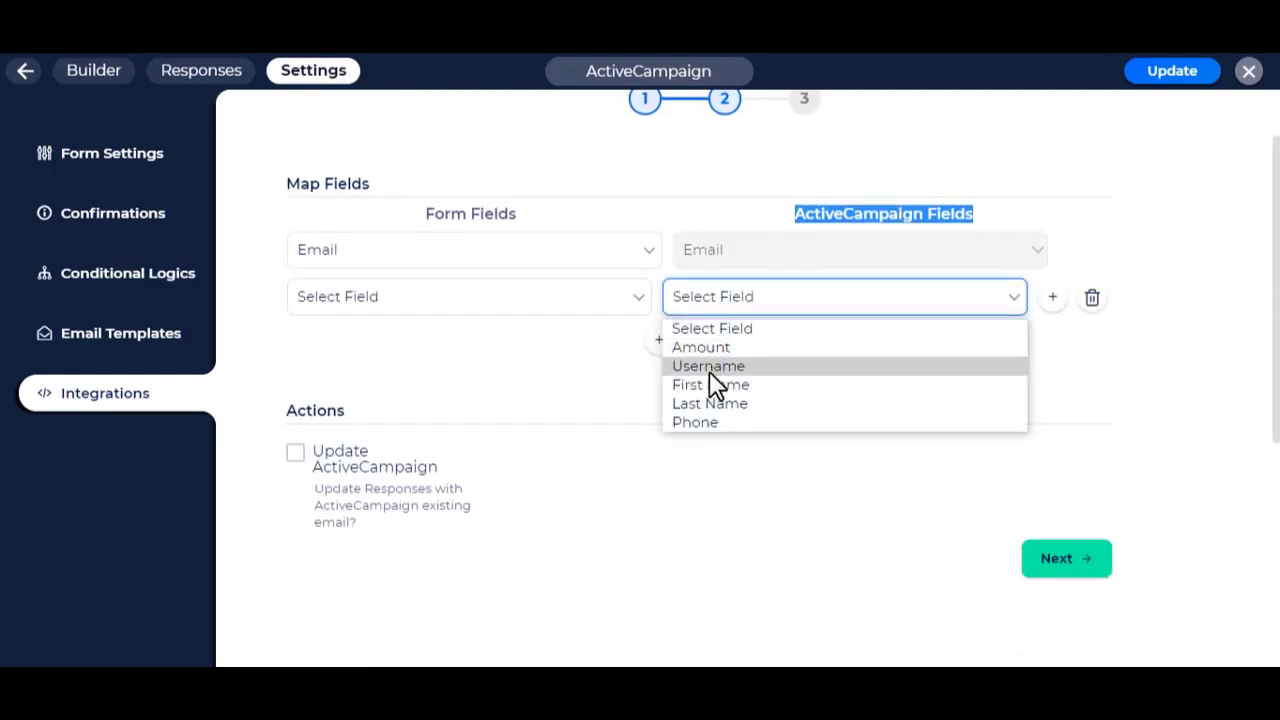
{"action": "left_click", "coordinate": [709, 384]}
{"action": "left_click", "coordinate": [540, 310]}
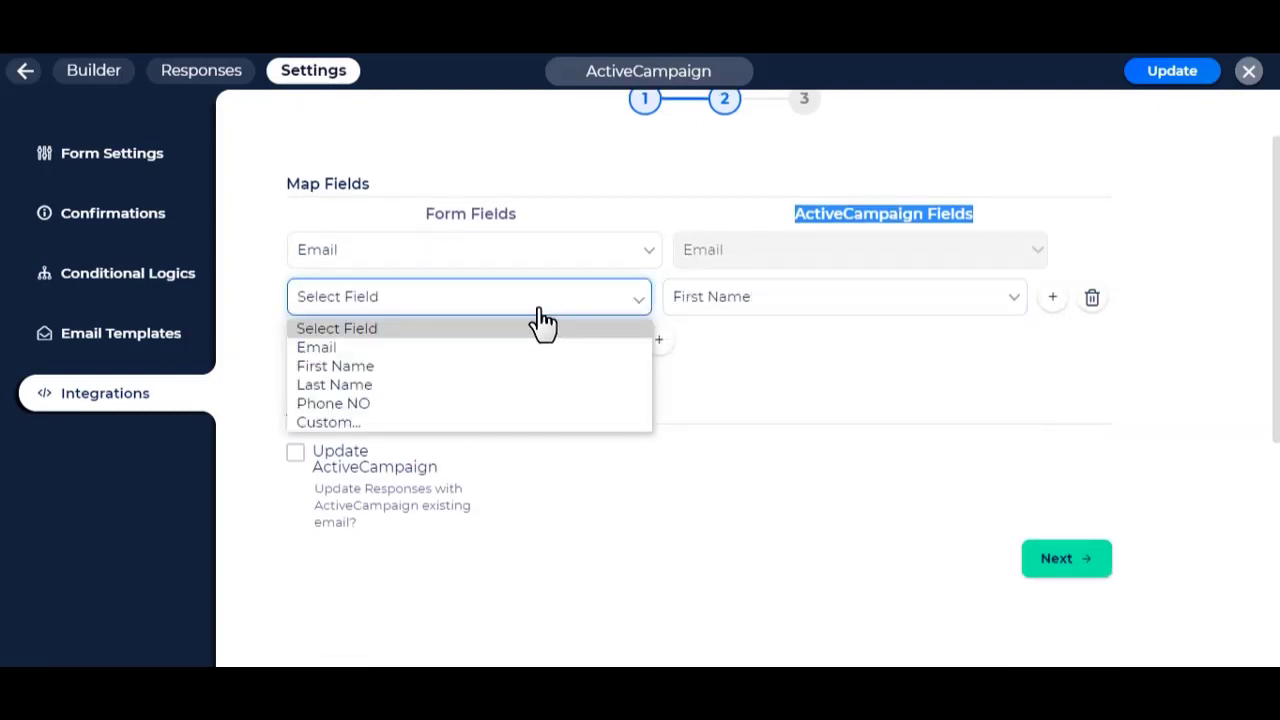
{"action": "left_click", "coordinate": [462, 368]}
Add a mapping row that links the form's Last Name field to ActiveCampaign's Last Name
{"action": "left_click", "coordinate": [659, 342]}
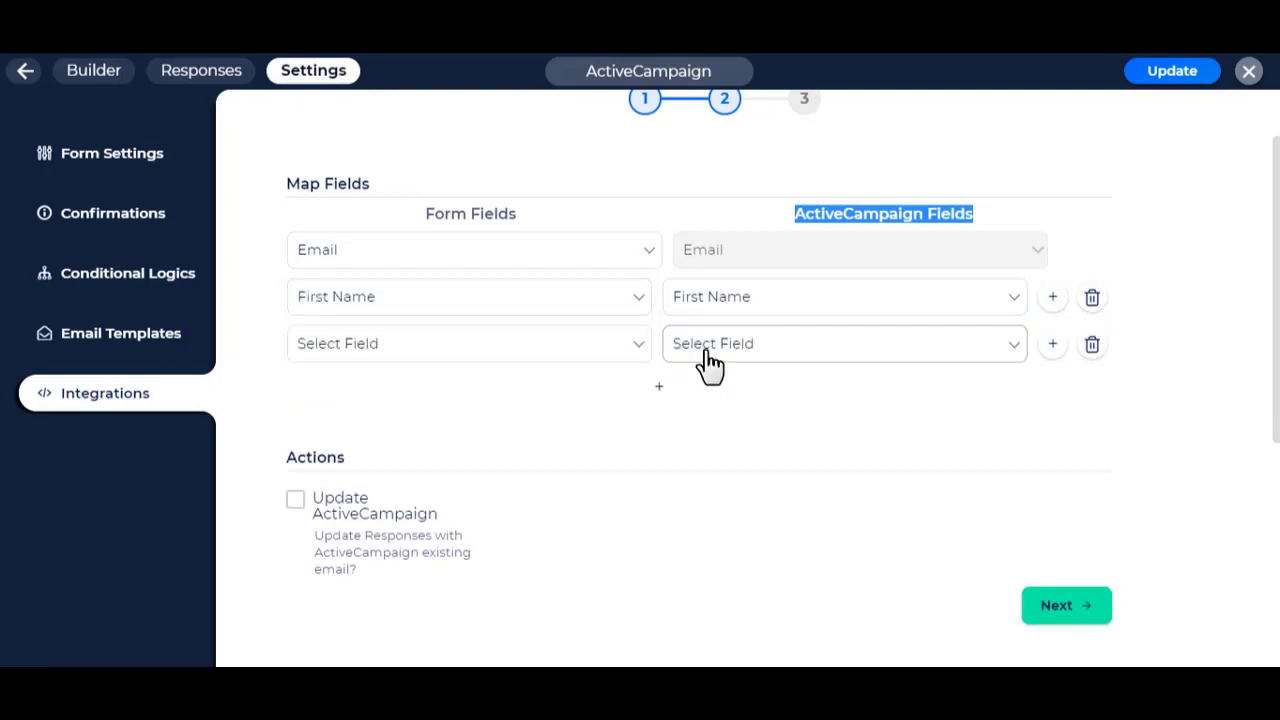
{"action": "left_click", "coordinate": [708, 345]}
{"action": "left_click", "coordinate": [708, 449]}
{"action": "left_click", "coordinate": [568, 345]}
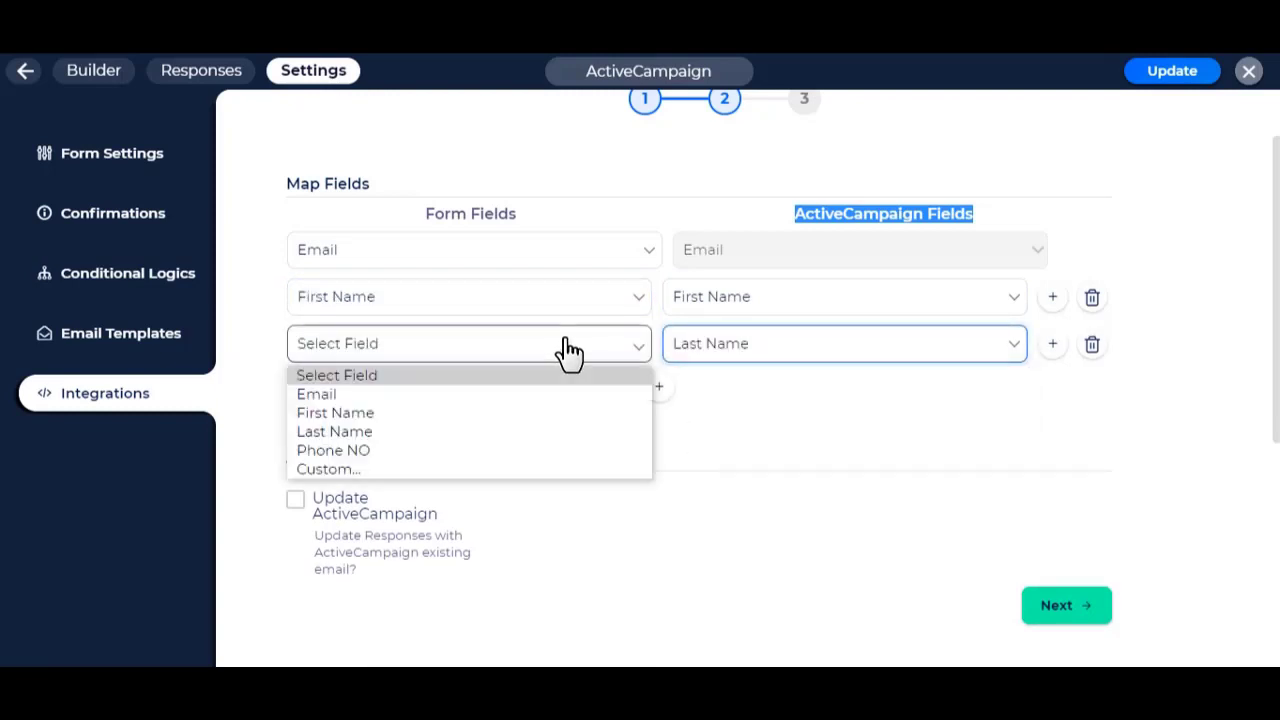
{"action": "left_click", "coordinate": [450, 433]}
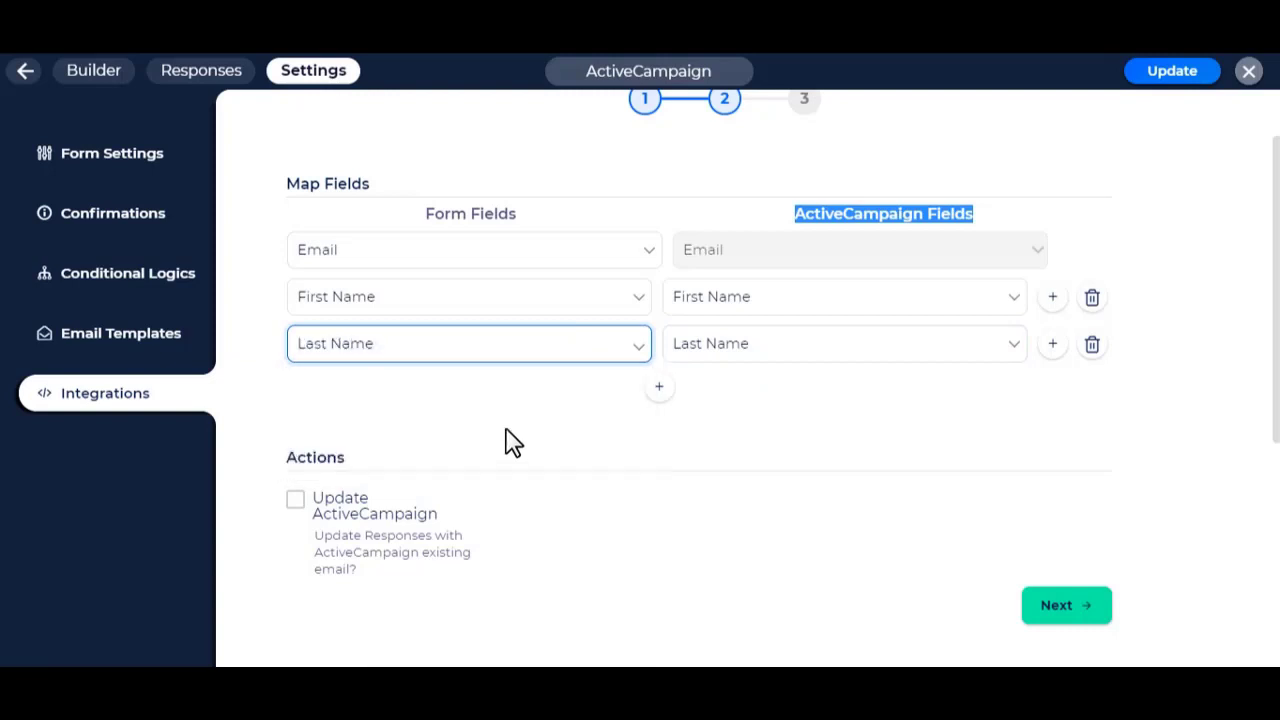
Add a mapping row that links the form's Phone NO field to ActiveCampaign's Phone
{"action": "left_click", "coordinate": [659, 387]}
{"action": "left_click", "coordinate": [700, 392]}
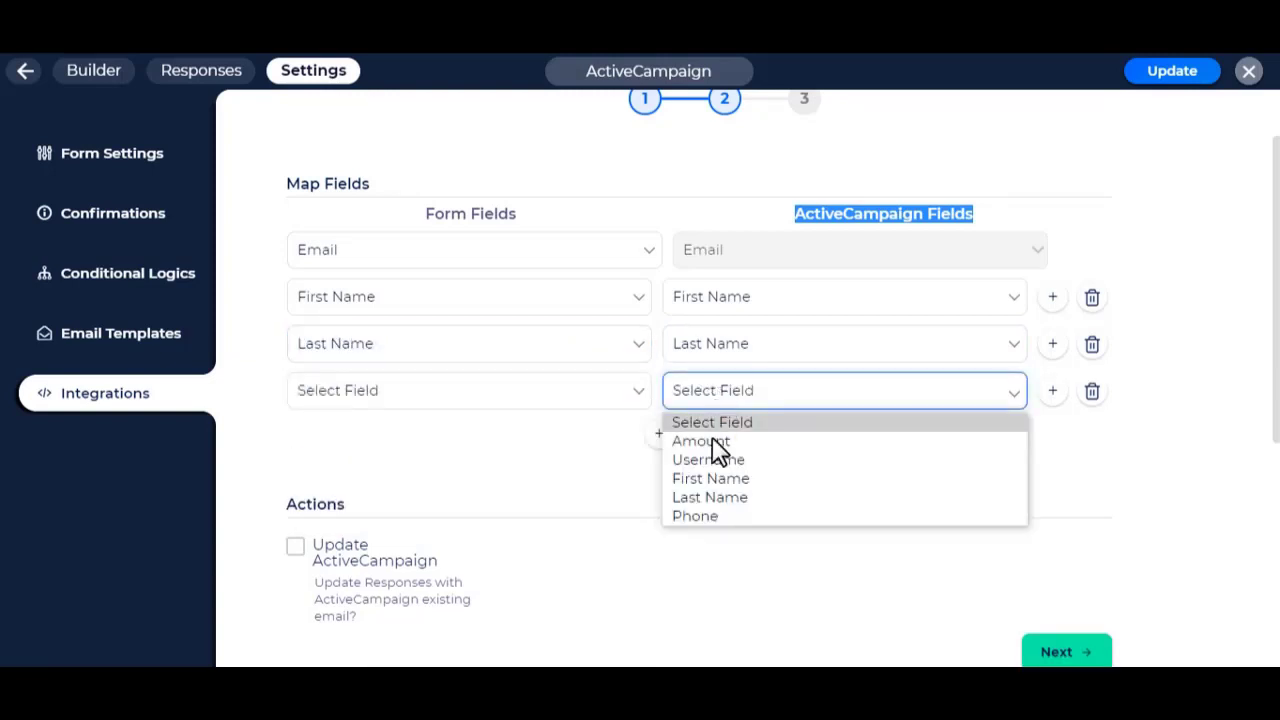
{"action": "left_click", "coordinate": [709, 516]}
{"action": "left_click", "coordinate": [592, 405]}
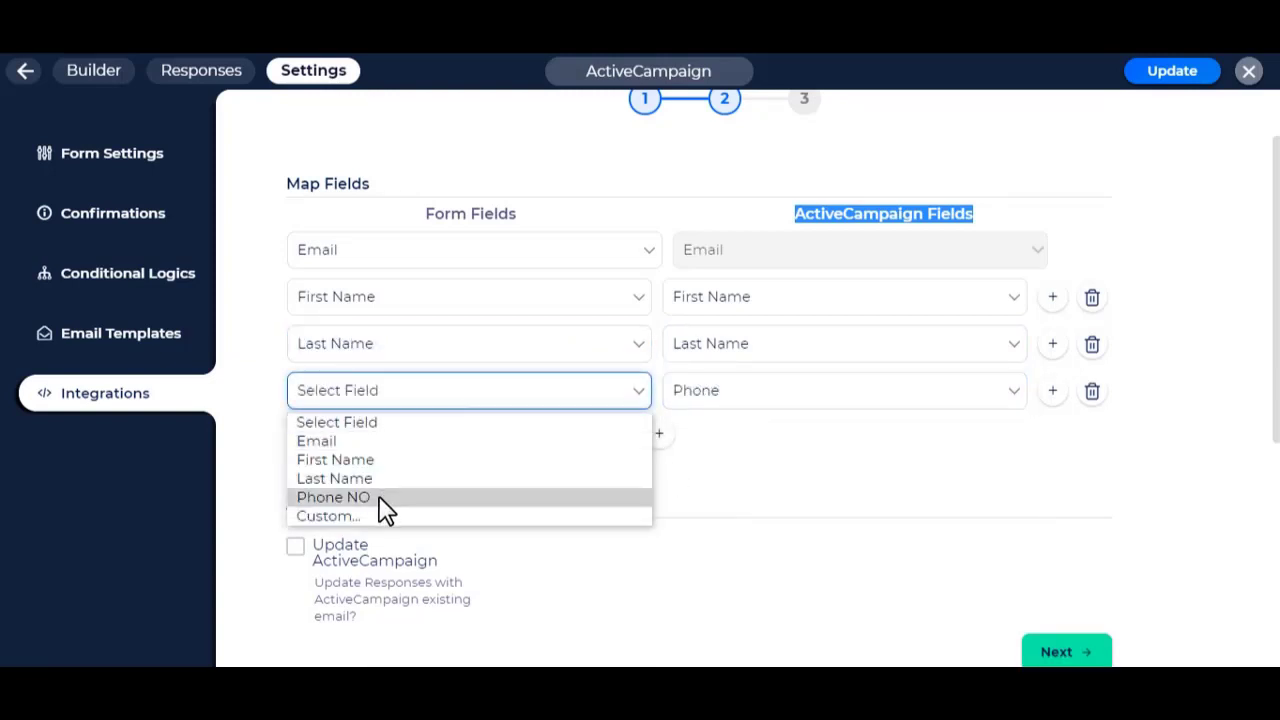
{"action": "left_click", "coordinate": [378, 497]}
Enable the Update ActiveCampaign action for existing emails, then finish and save the integration
{"action": "scroll", "coordinate": [562, 420], "scroll_direction": "down", "scroll_amount": 1}
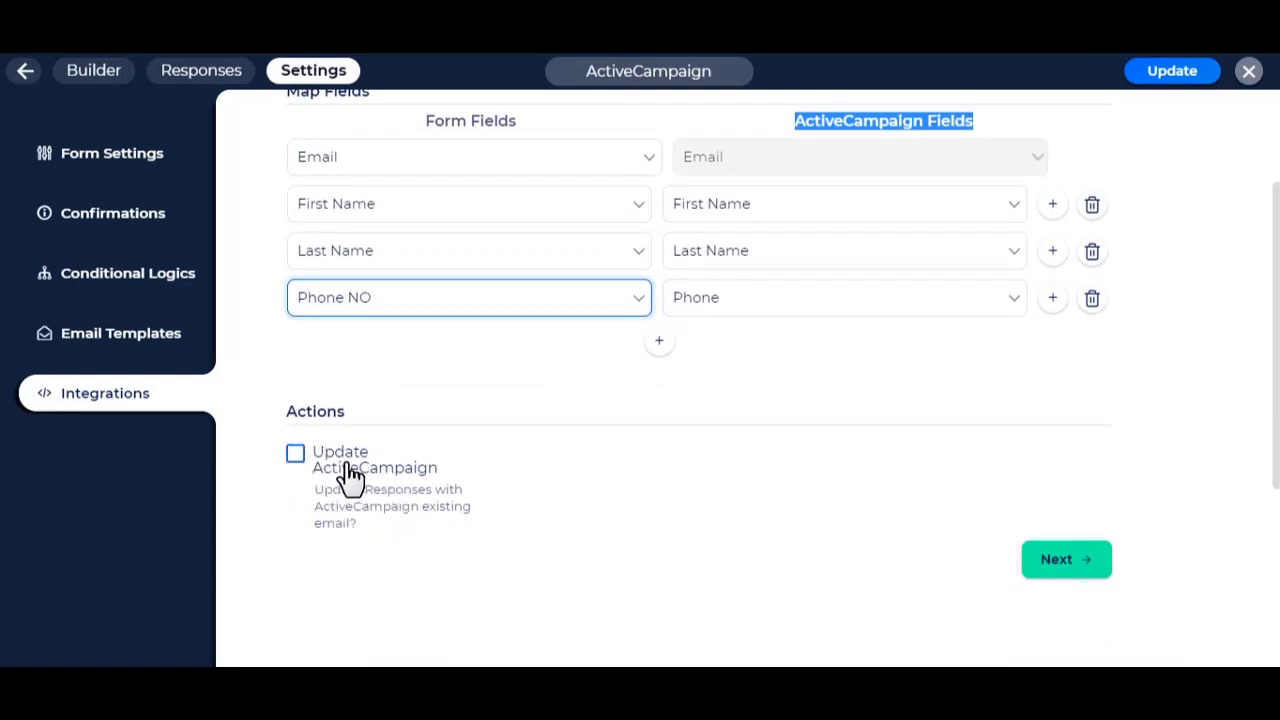
{"action": "left_click", "coordinate": [296, 456]}
{"action": "scroll", "coordinate": [1160, 460], "scroll_direction": "up", "scroll_amount": 1}
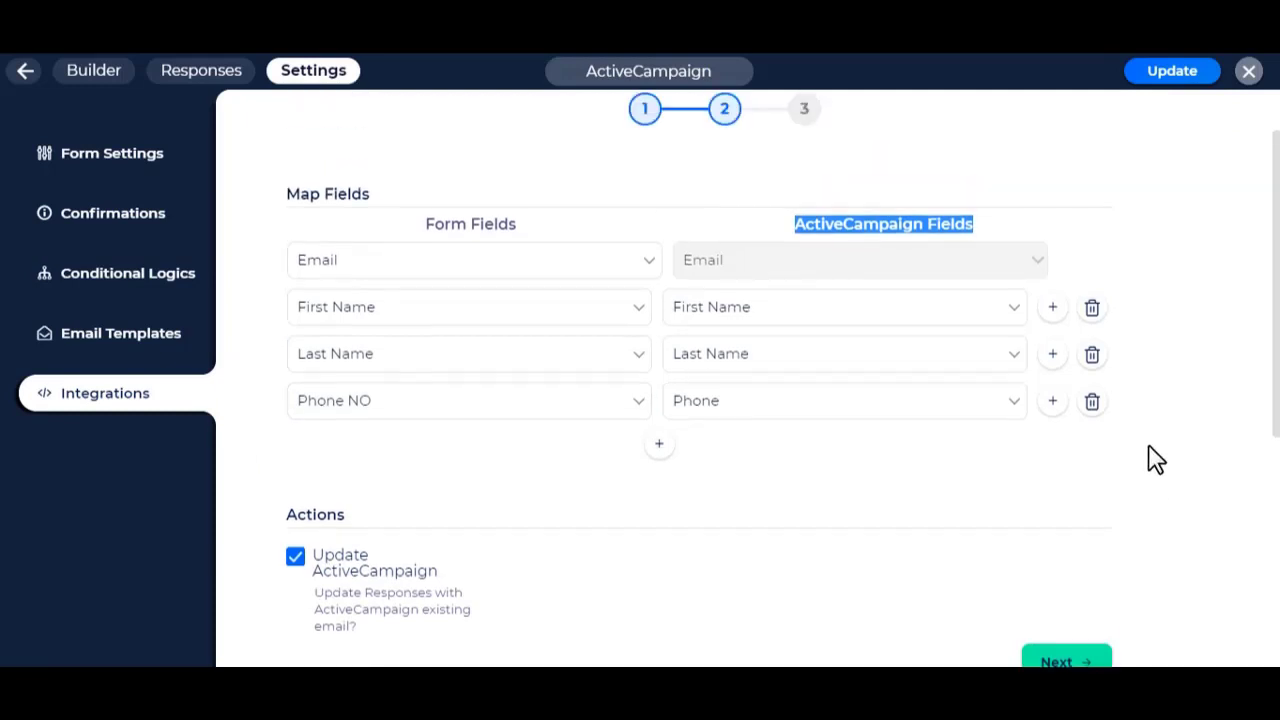
{"action": "scroll", "coordinate": [1095, 530], "scroll_direction": "down", "scroll_amount": 1}
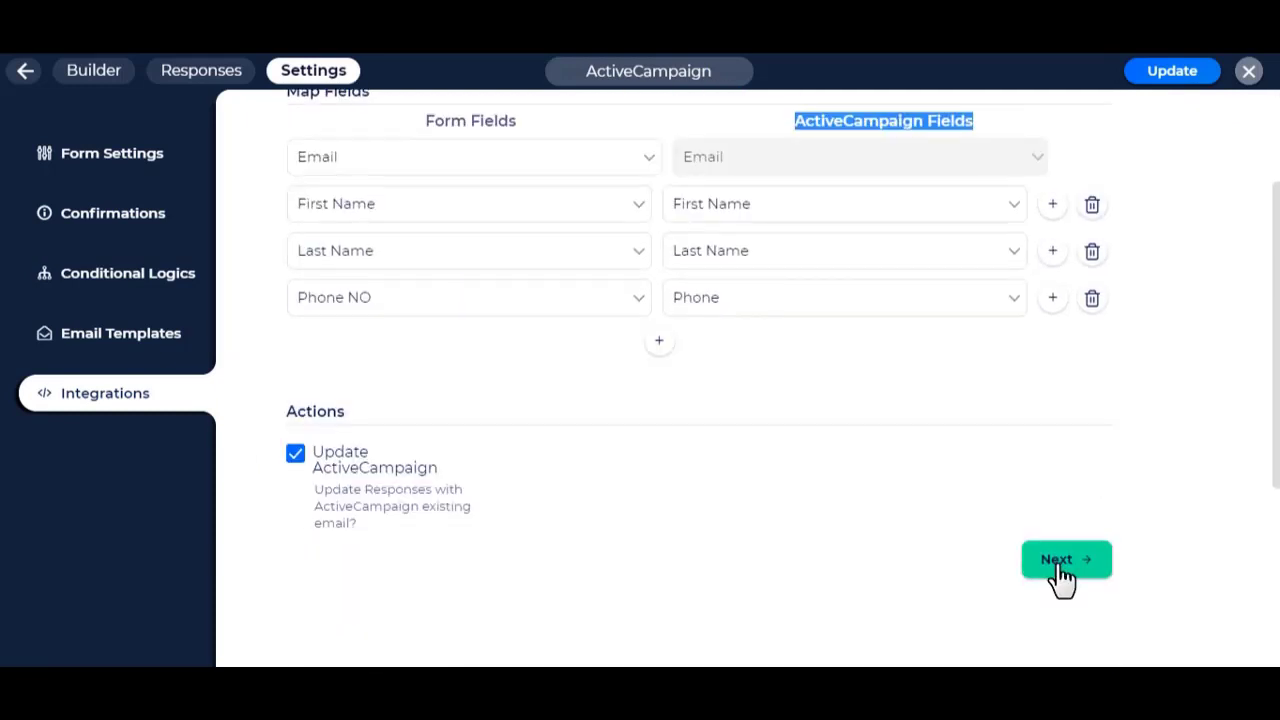
{"action": "left_click", "coordinate": [1062, 565]}
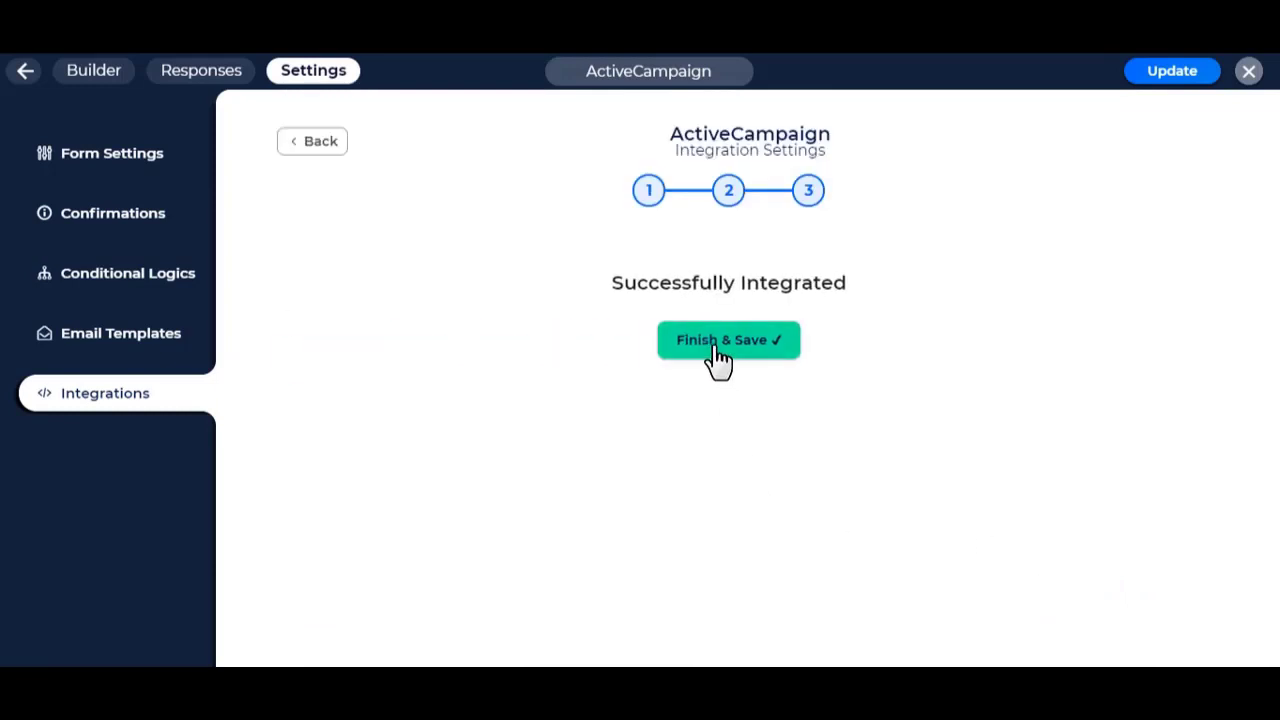
{"action": "left_click", "coordinate": [716, 350]}
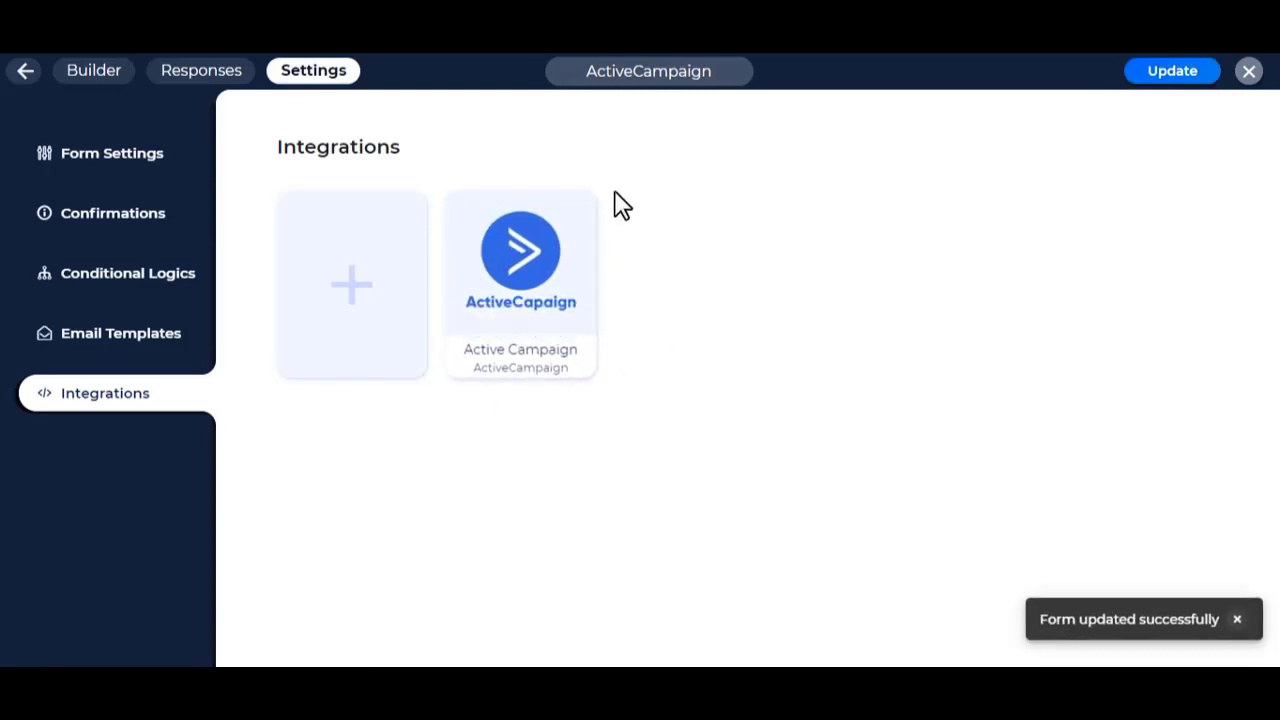
Add the Active Campaign integration as an action of the Show Success Message conditional logic and update the form
{"action": "left_click", "coordinate": [182, 290]}
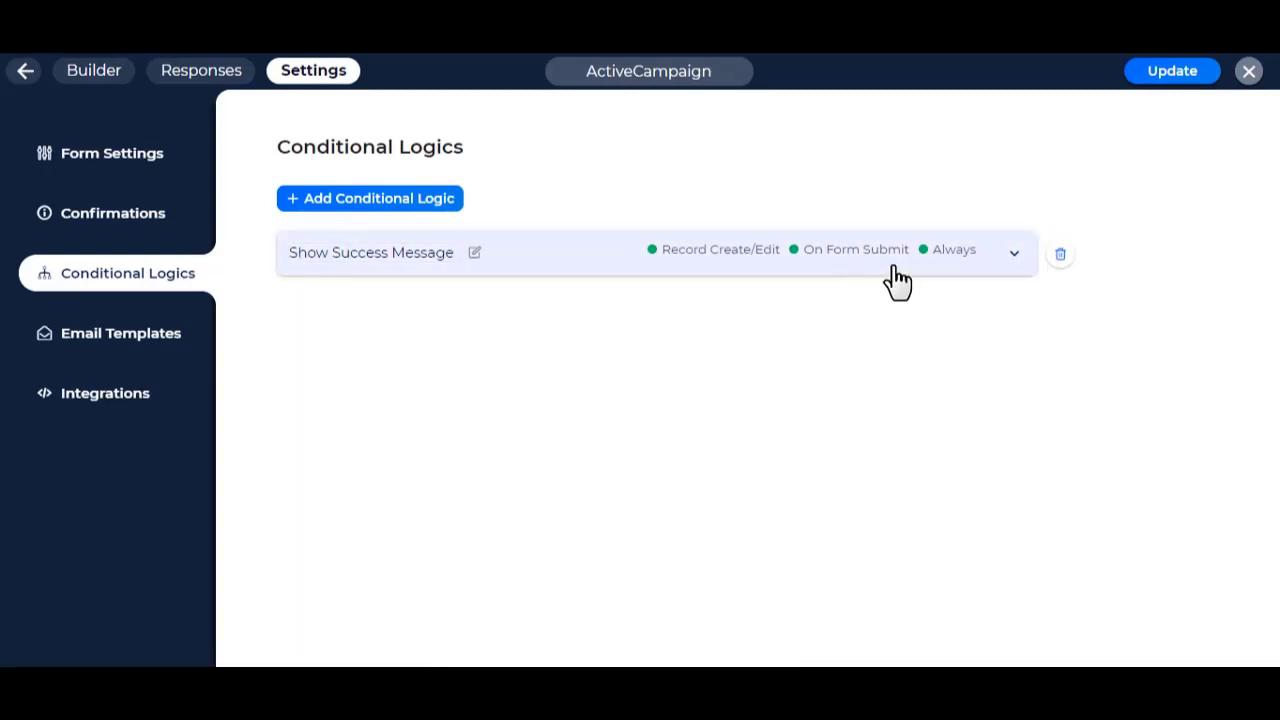
{"action": "left_click", "coordinate": [564, 265]}
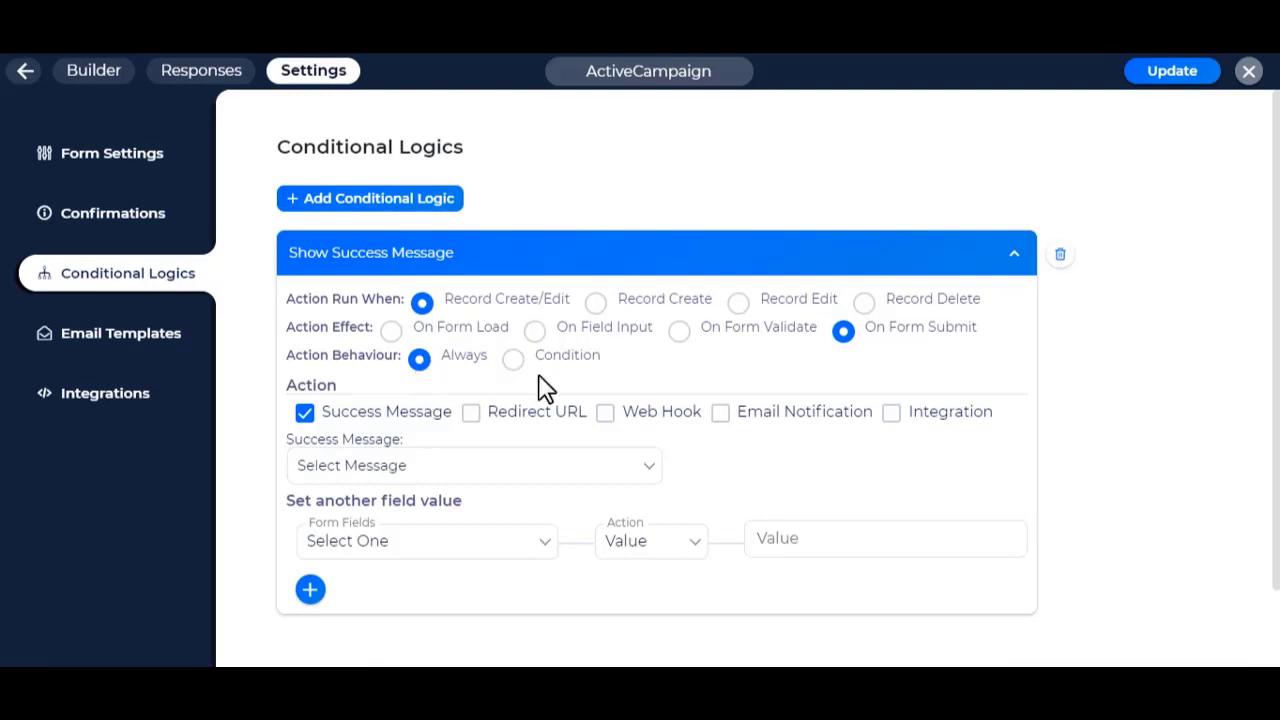
{"action": "left_click", "coordinate": [891, 413]}
{"action": "scroll", "coordinate": [891, 425], "scroll_direction": "down", "scroll_amount": 1}
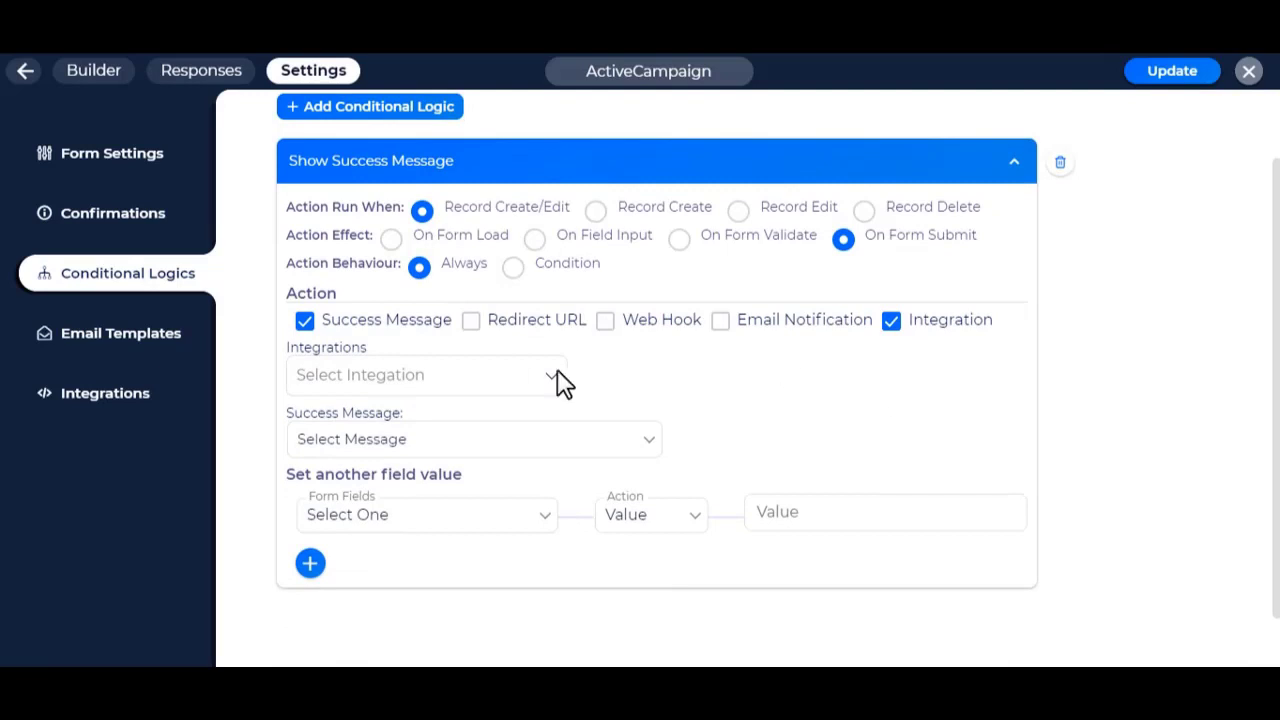
{"action": "left_click", "coordinate": [487, 380]}
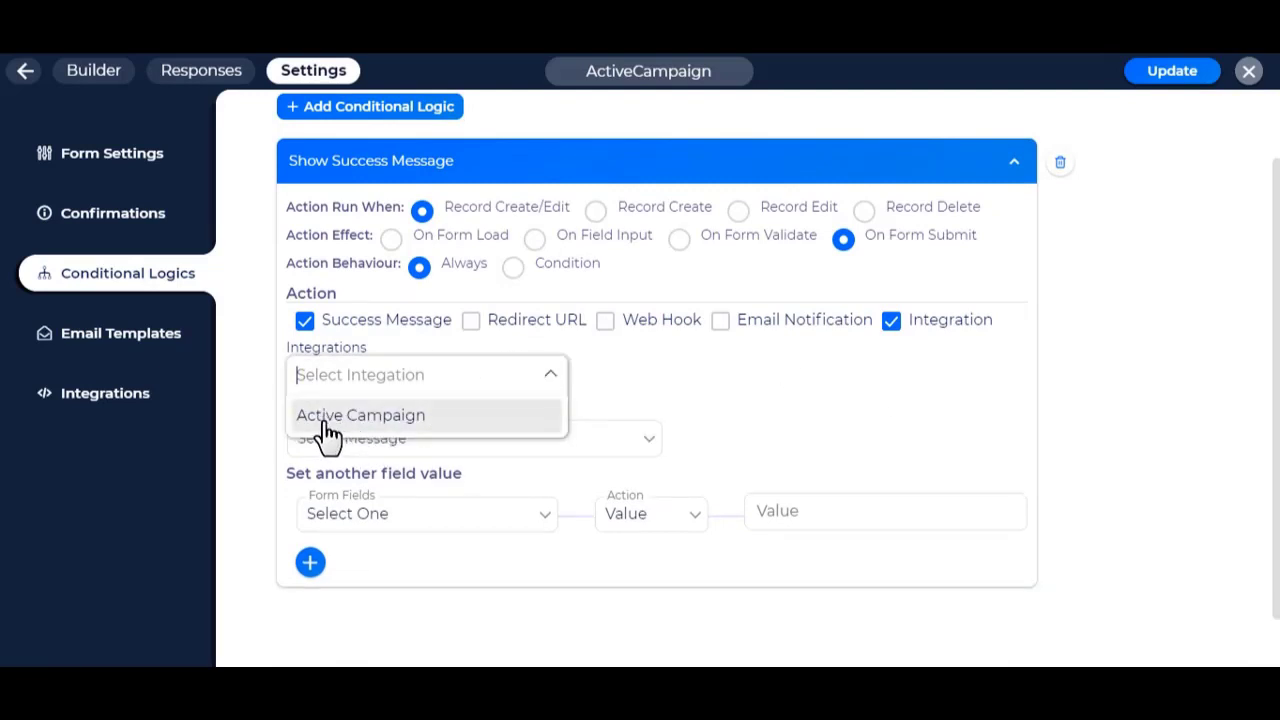
{"action": "left_click", "coordinate": [441, 432]}
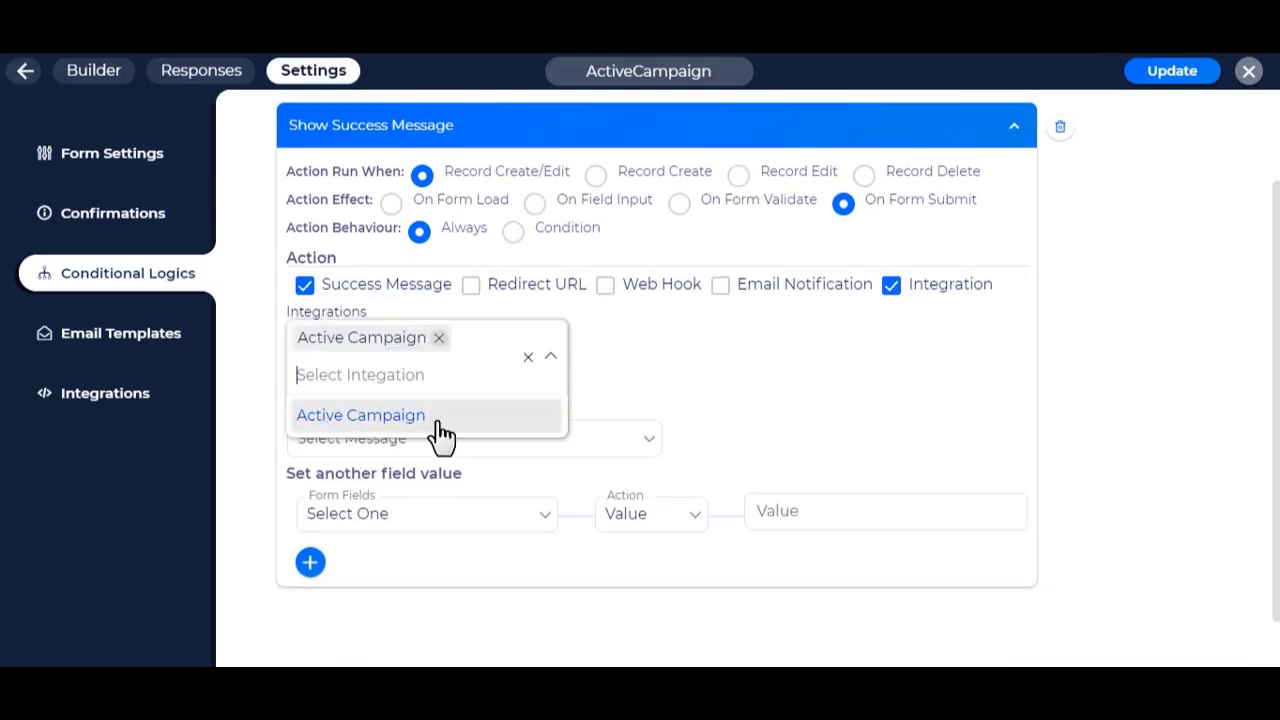
{"action": "left_click", "coordinate": [683, 392]}
{"action": "scroll", "coordinate": [686, 391], "scroll_direction": "up", "scroll_amount": 2}
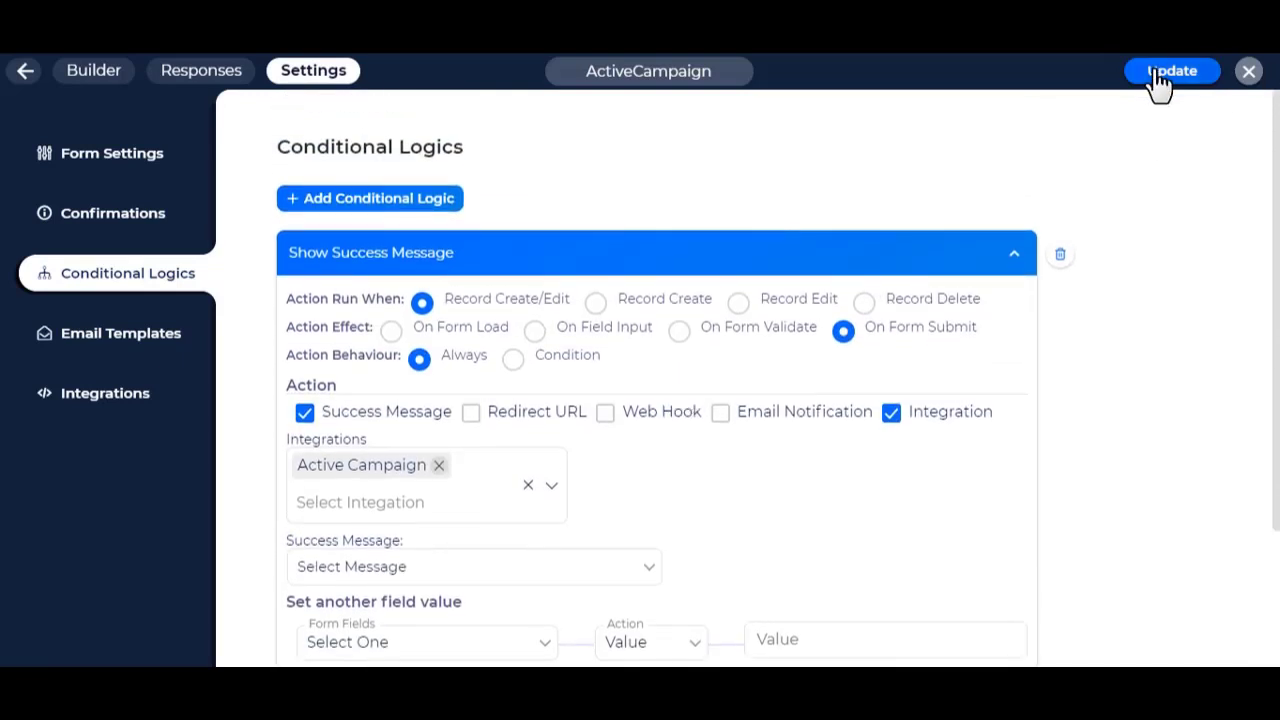
{"action": "left_click", "coordinate": [1158, 80]}
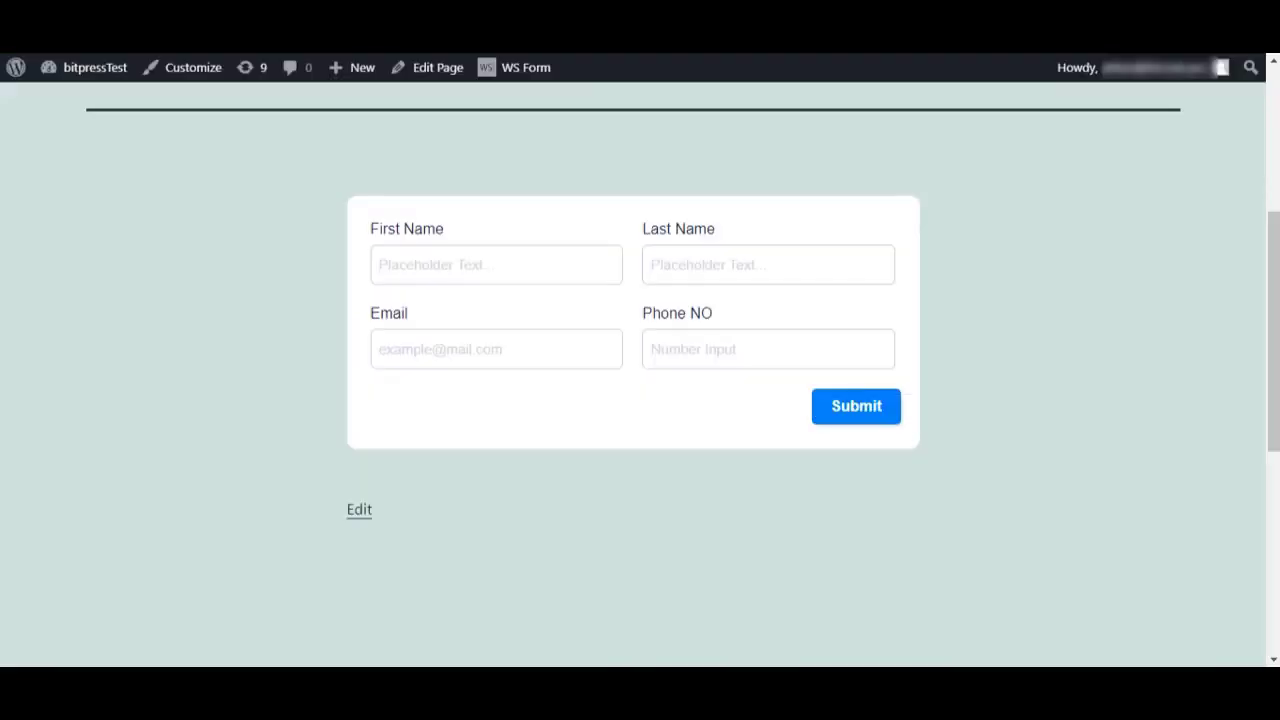
Fill in the published form with a test first name, last name, email and phone number, and submit it
{"action": "left_click", "coordinate": [469, 262]}
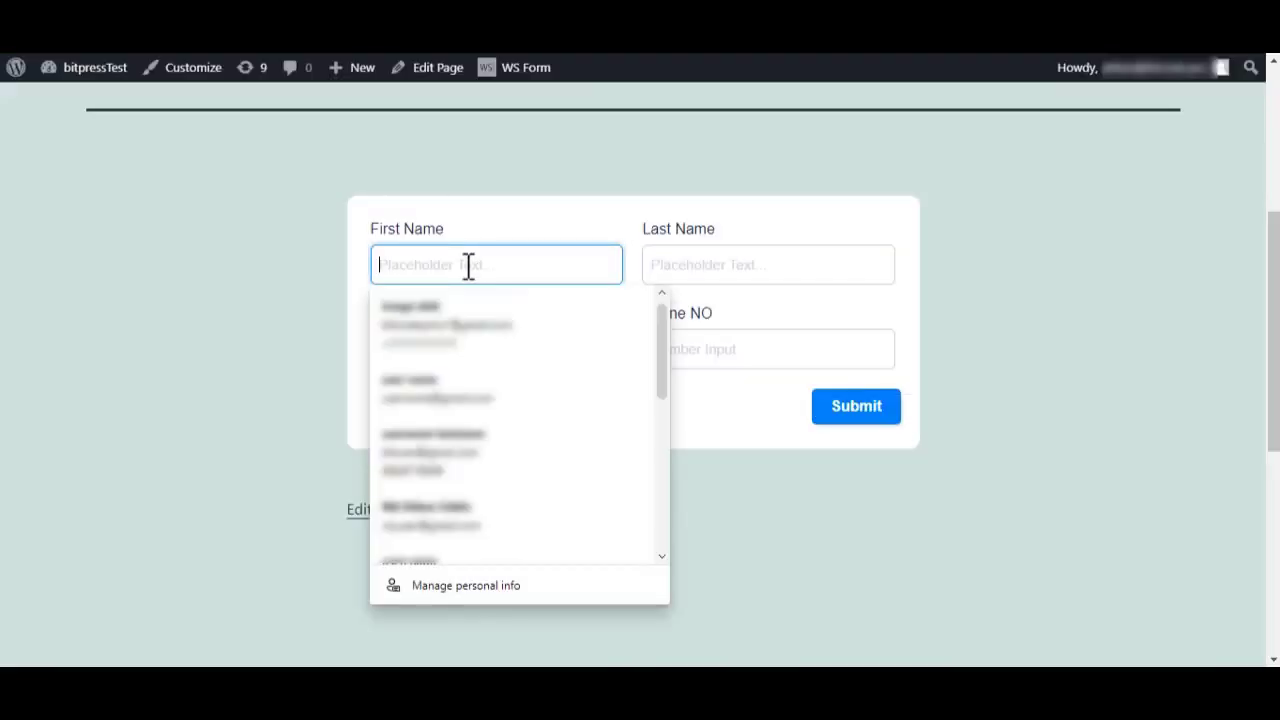
{"action": "scroll", "coordinate": [469, 265], "scroll_direction": "up", "scroll_amount": 2}
{"action": "left_click", "coordinate": [491, 449]}
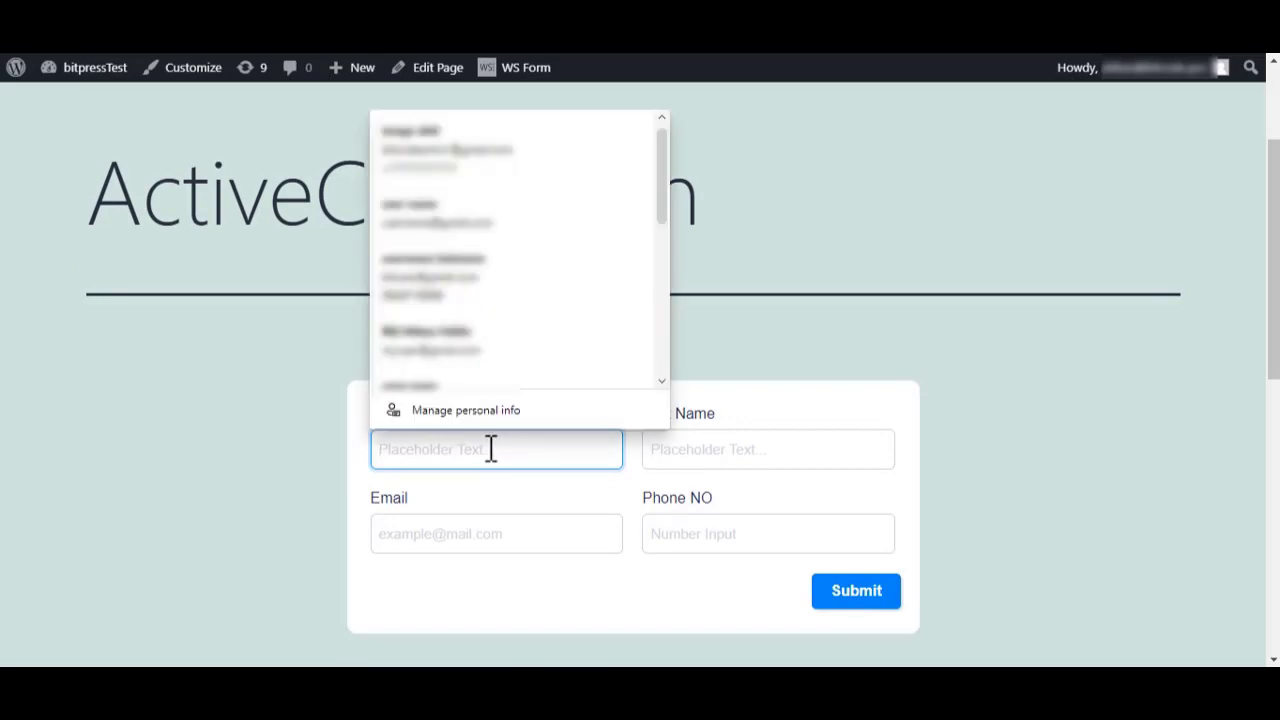
{"action": "type", "text": "user"}
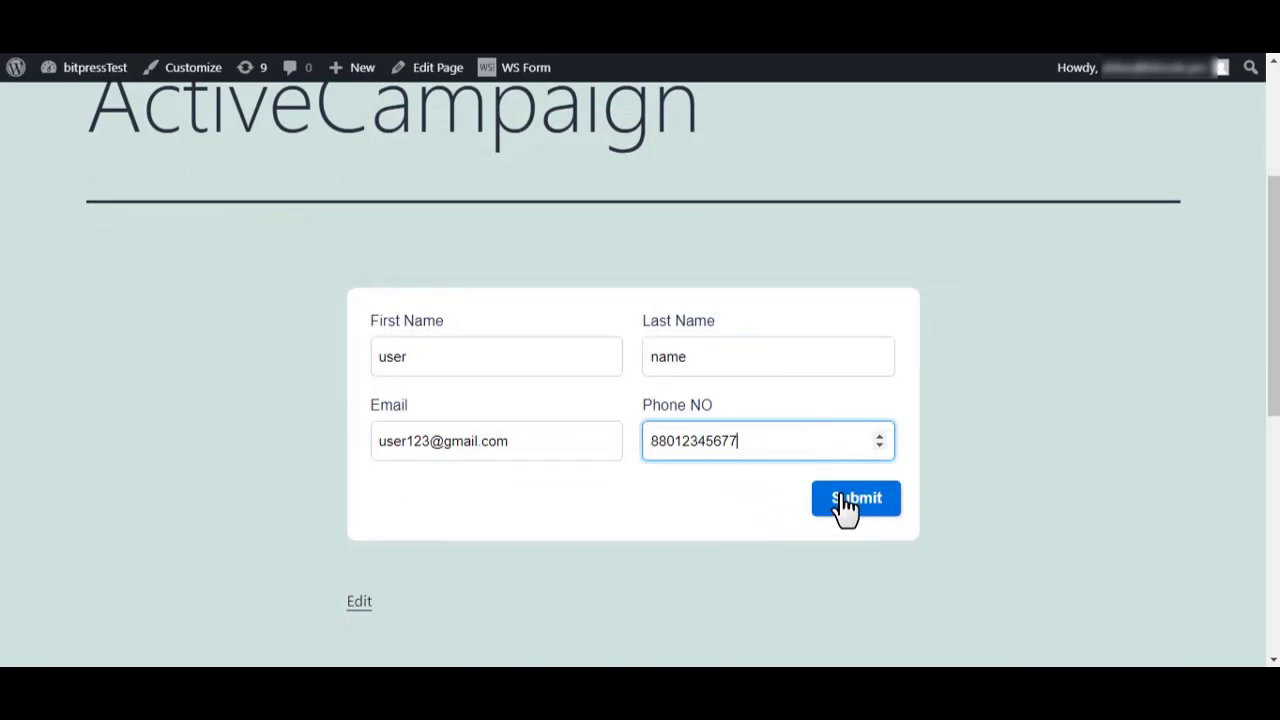
{"action": "left_click", "coordinate": [845, 505]}
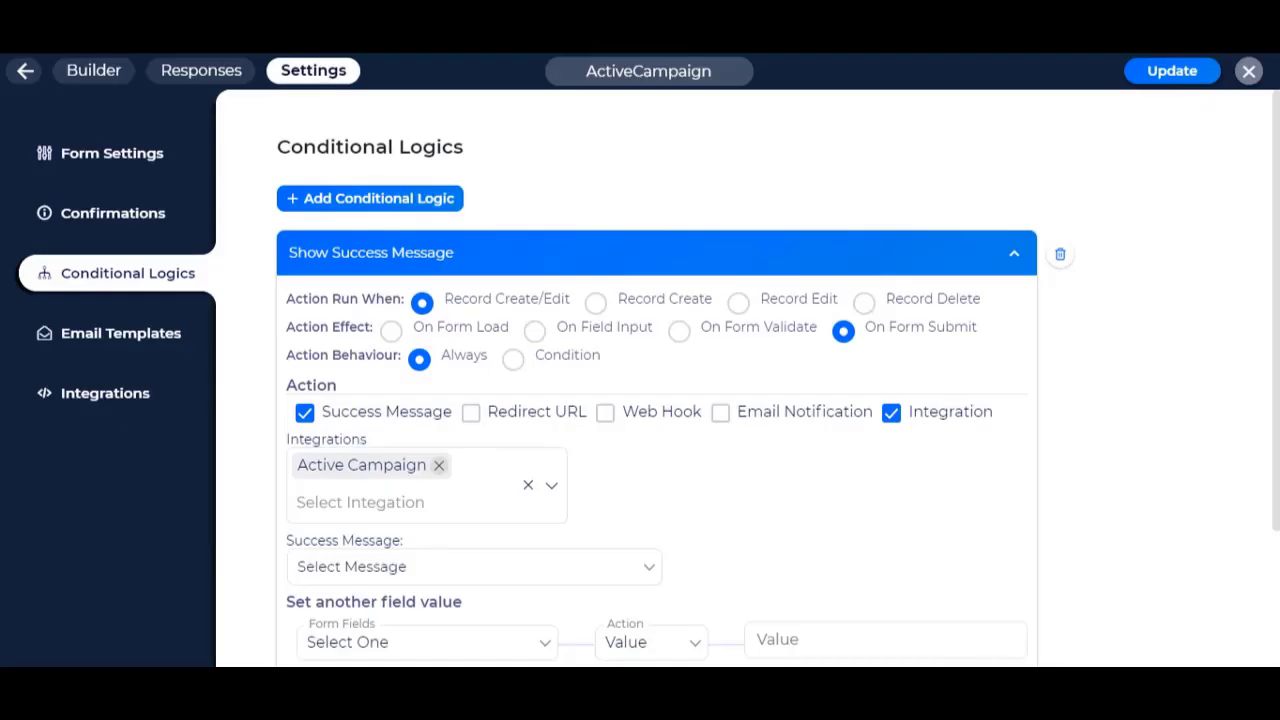
Examine the Active Campaign integration log in the timeline of the submitted form response
{"action": "left_click", "coordinate": [187, 80]}
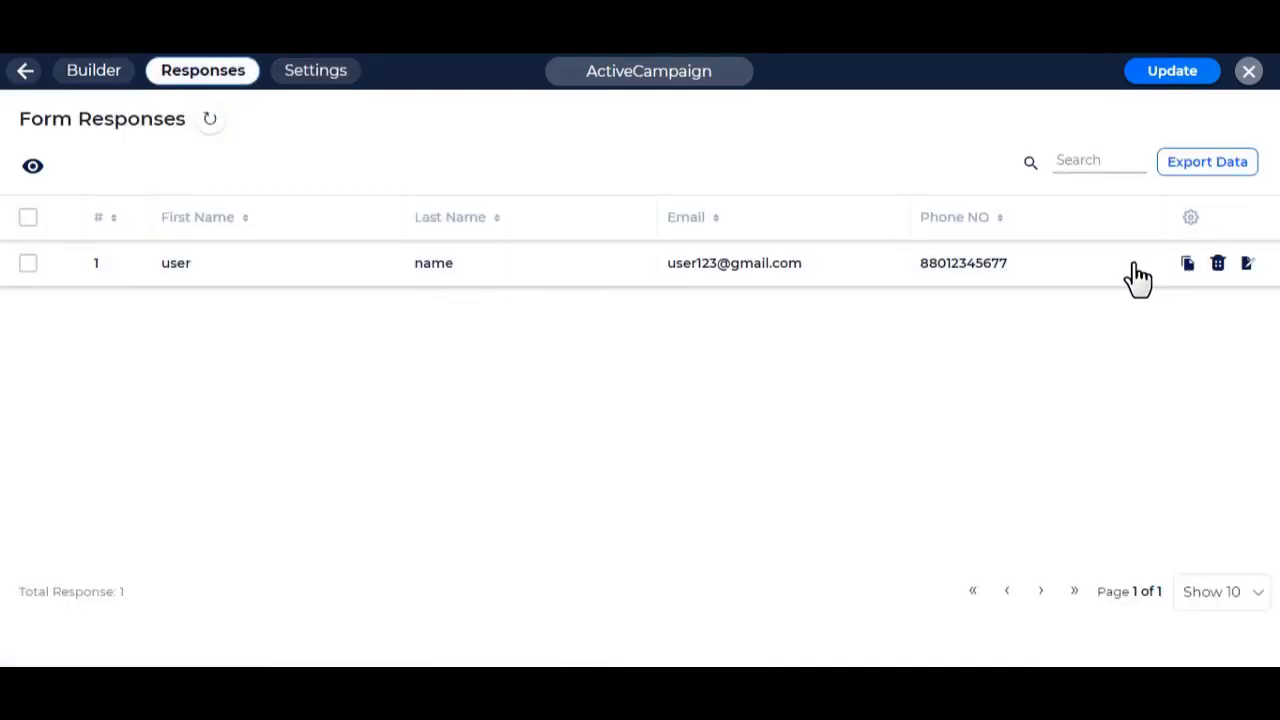
{"action": "left_click", "coordinate": [543, 278]}
{"action": "left_click", "coordinate": [1133, 77]}
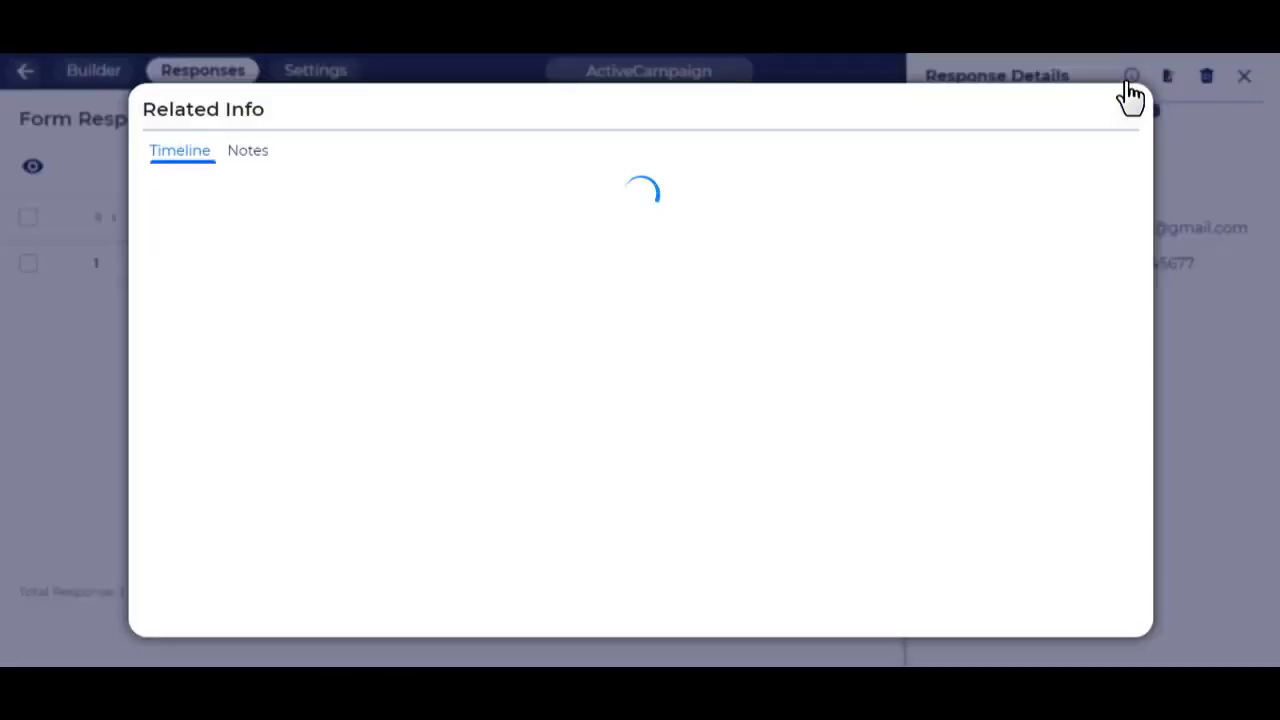
{"action": "left_click", "coordinate": [201, 243]}
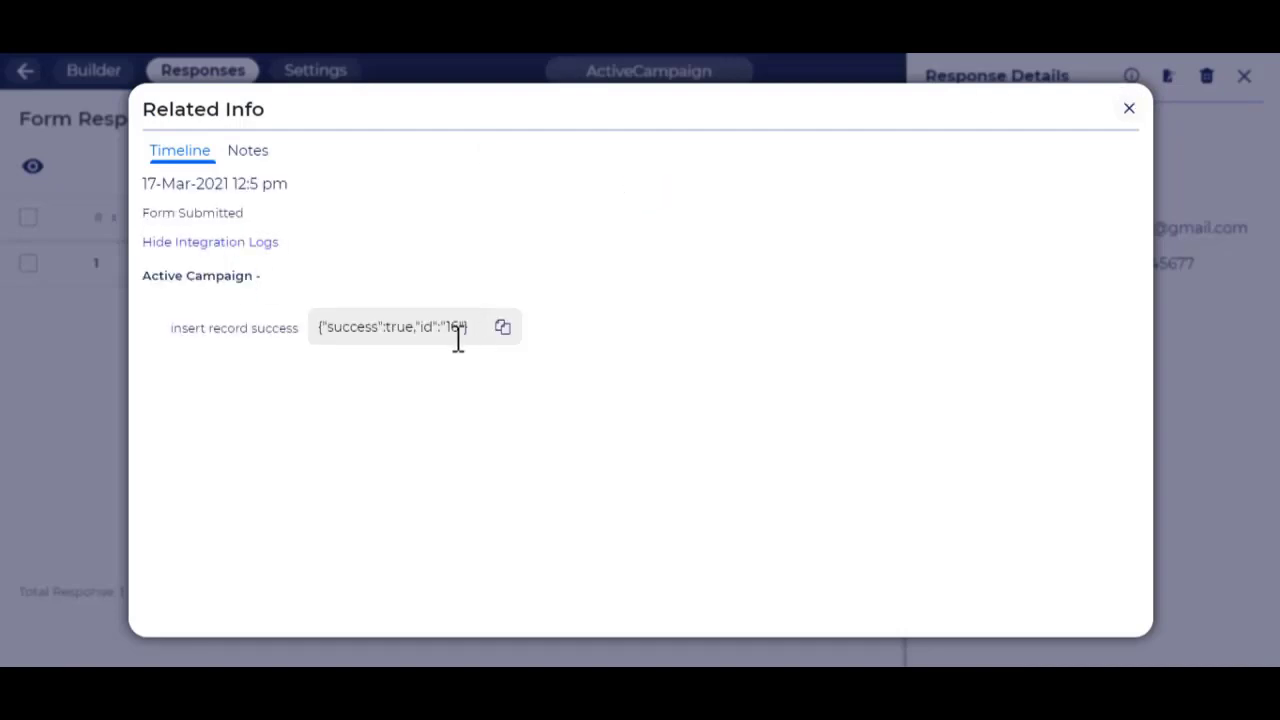
{"action": "left_click_drag", "start_coordinate": [469, 328], "coordinate": [291, 336]}
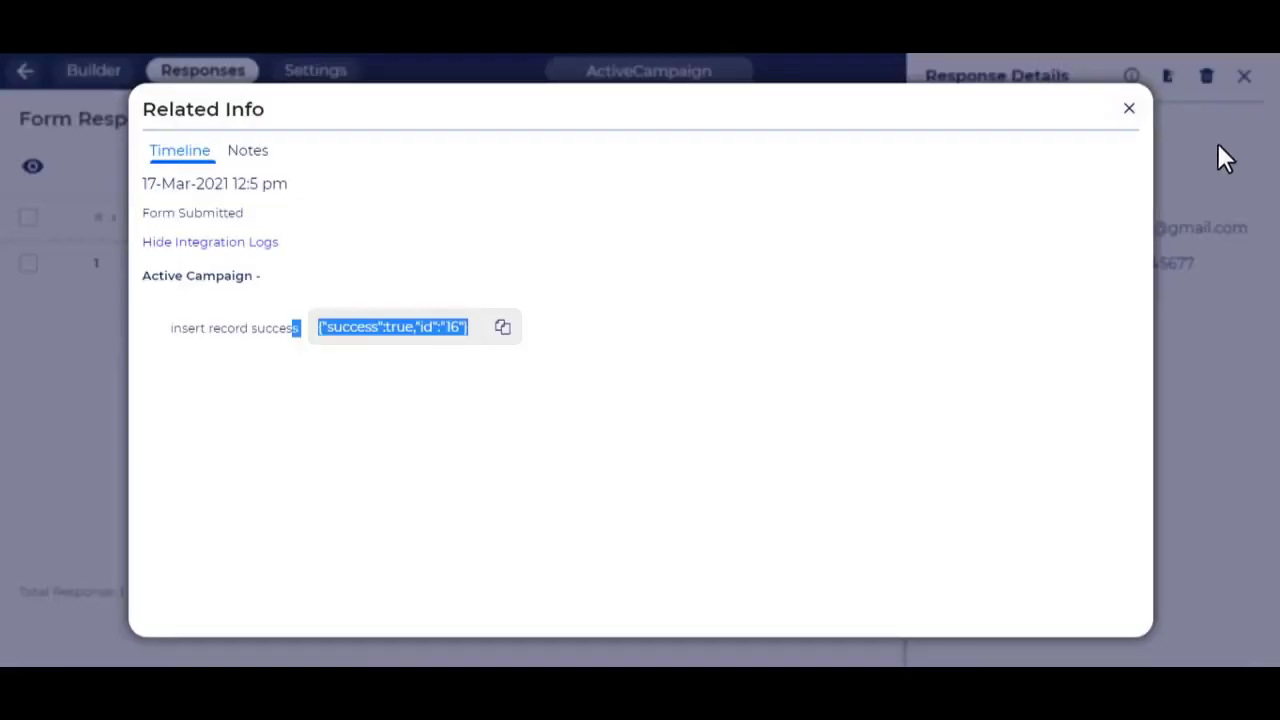
{"action": "left_click", "coordinate": [1129, 108]}
{"action": "left_click", "coordinate": [1246, 80]}
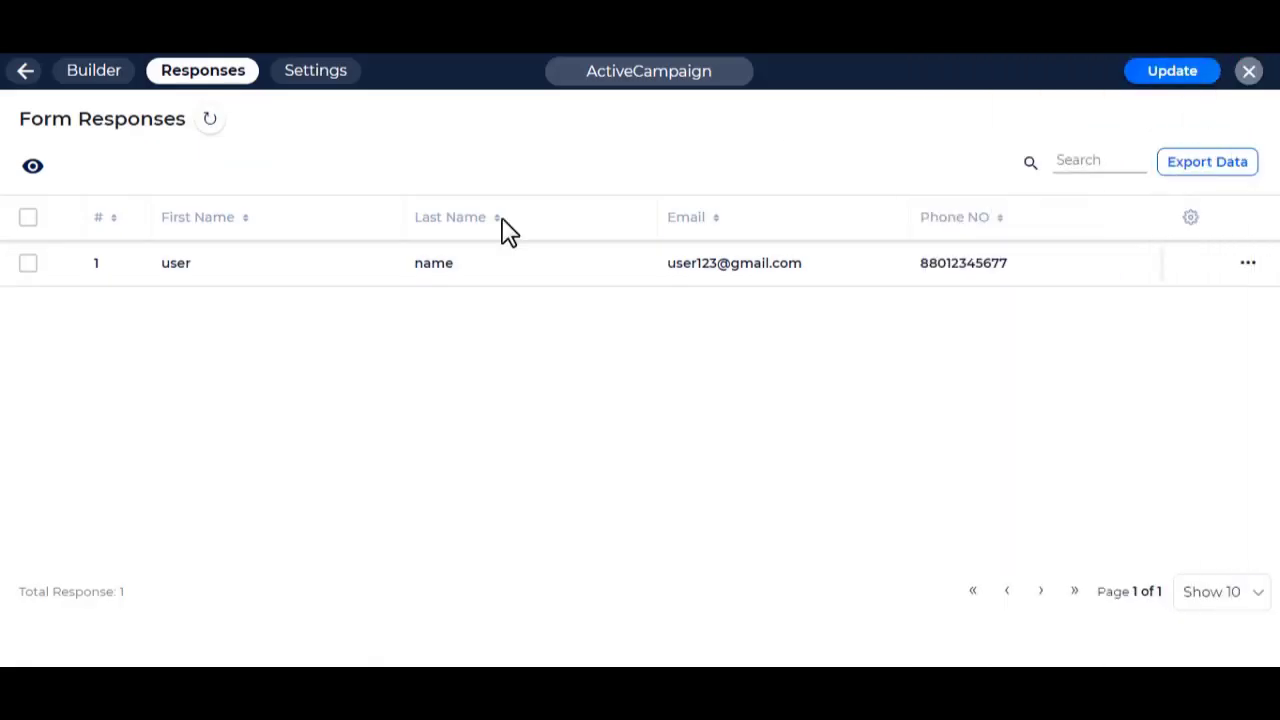
Edit the submitted response, set its Last Name to "name update" and save the change
{"action": "left_click", "coordinate": [617, 275]}
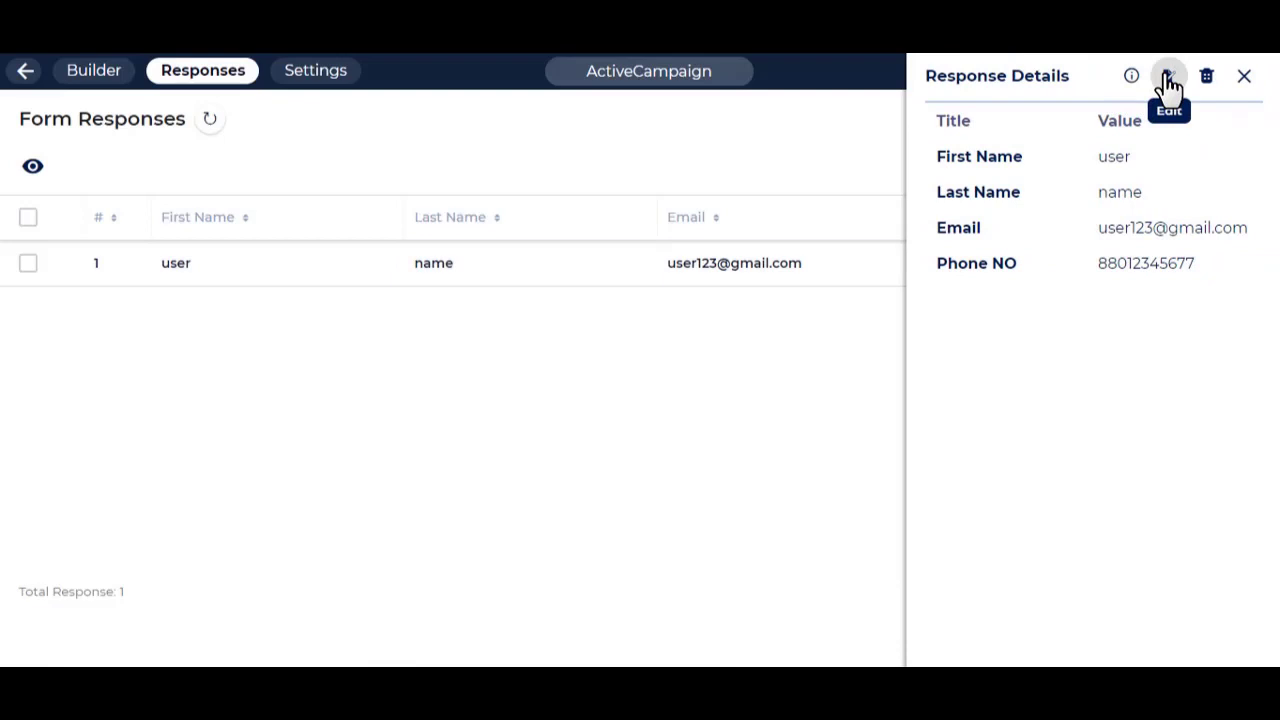
{"action": "left_click", "coordinate": [1167, 77]}
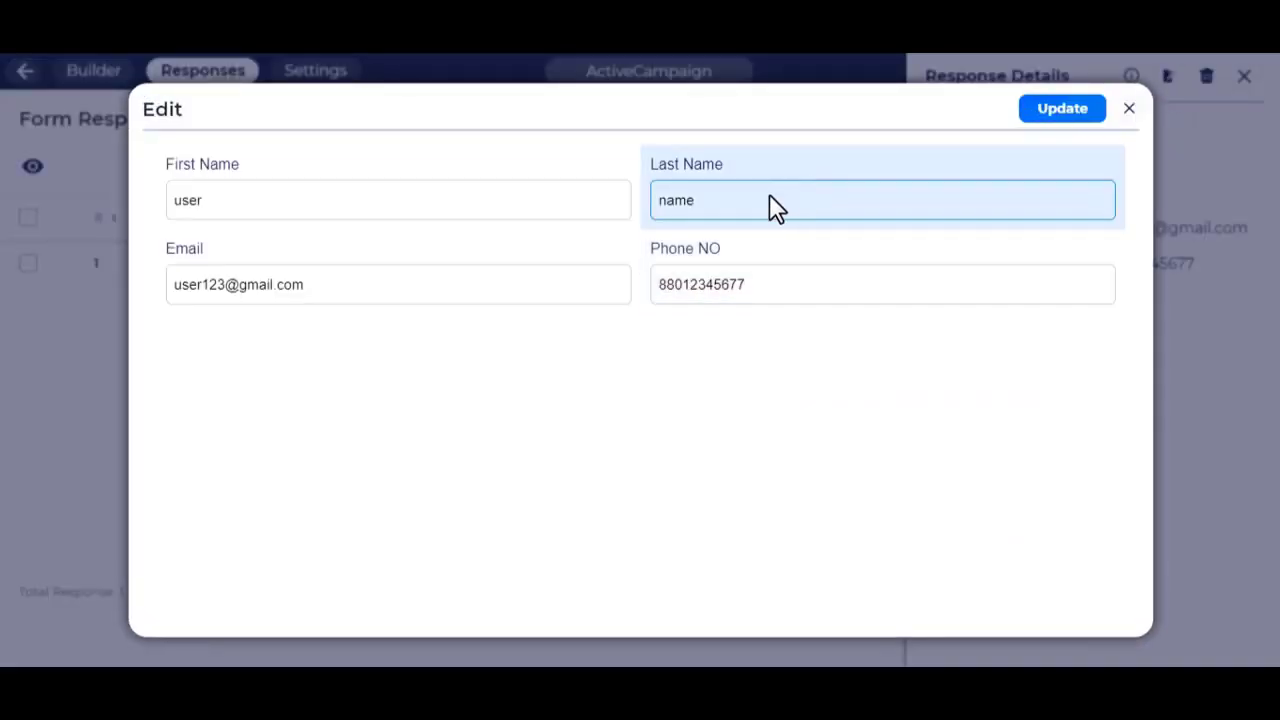
{"action": "left_click", "coordinate": [766, 205]}
{"action": "left_click", "coordinate": [766, 205]}
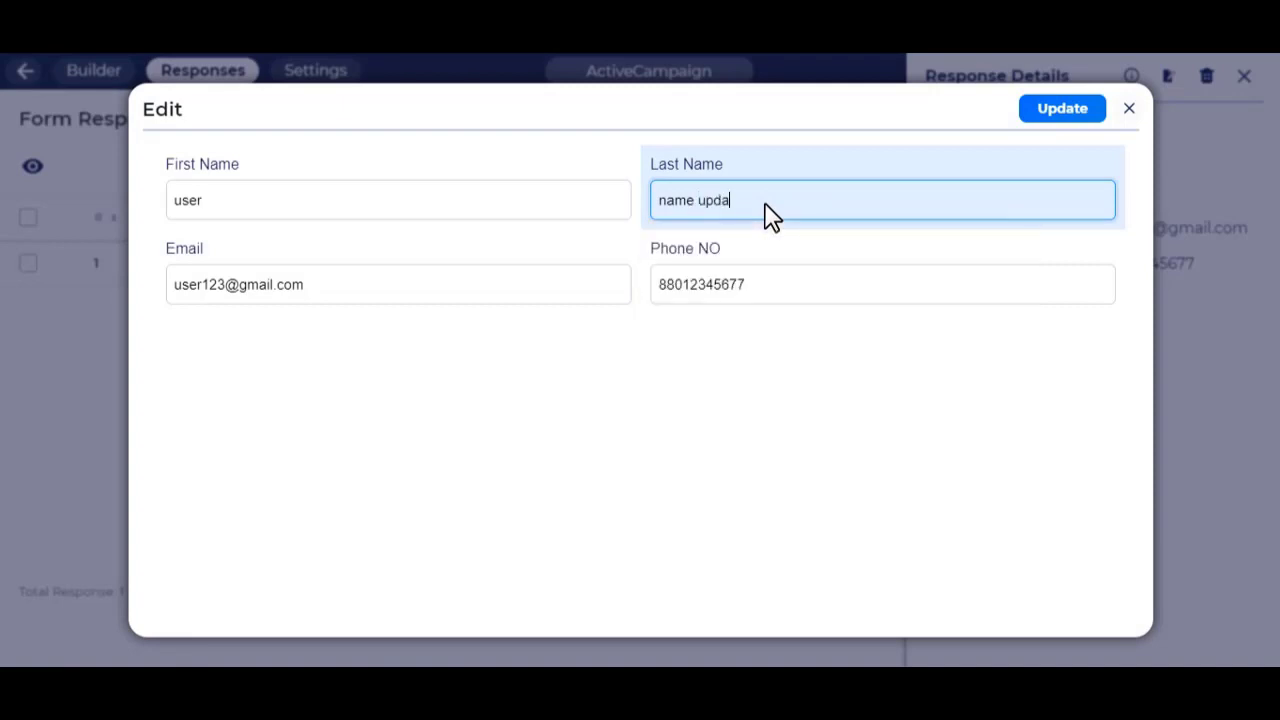
{"action": "left_click", "coordinate": [1050, 112]}
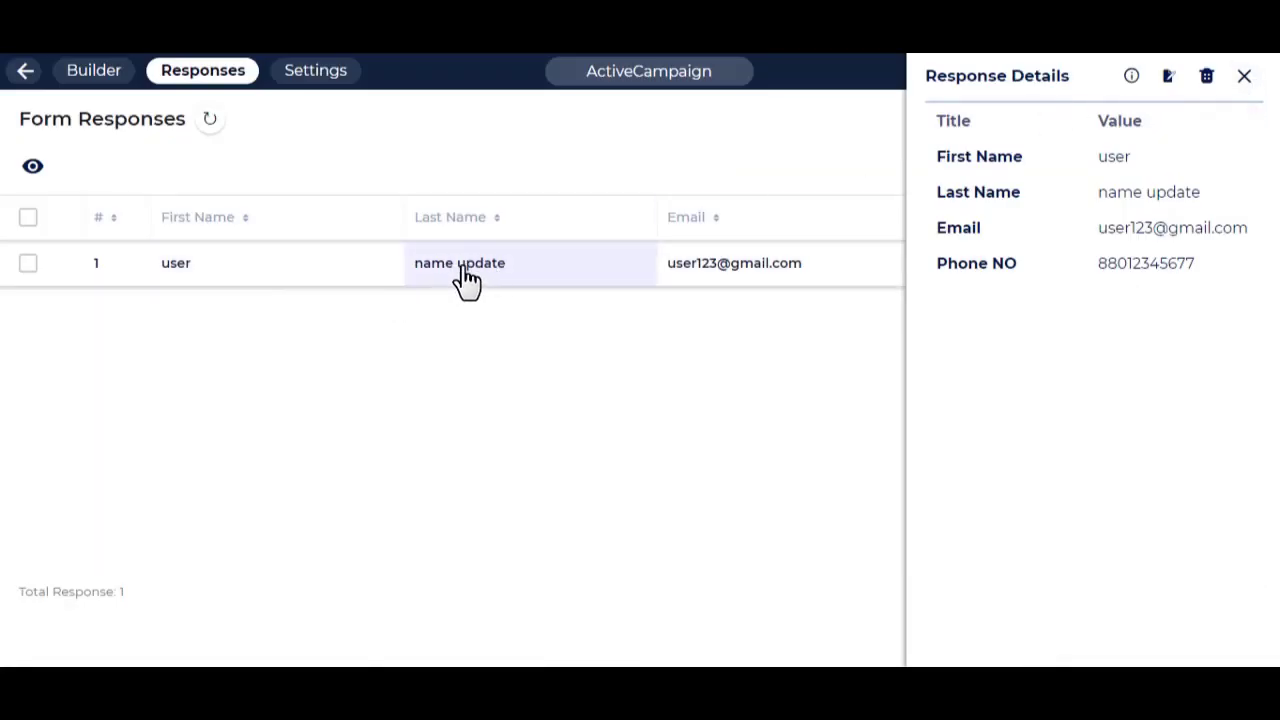
Examine the edited response's Active Campaign integration log and check the contact's last name in the ActiveCampaign contact list
{"action": "left_click", "coordinate": [1131, 76]}
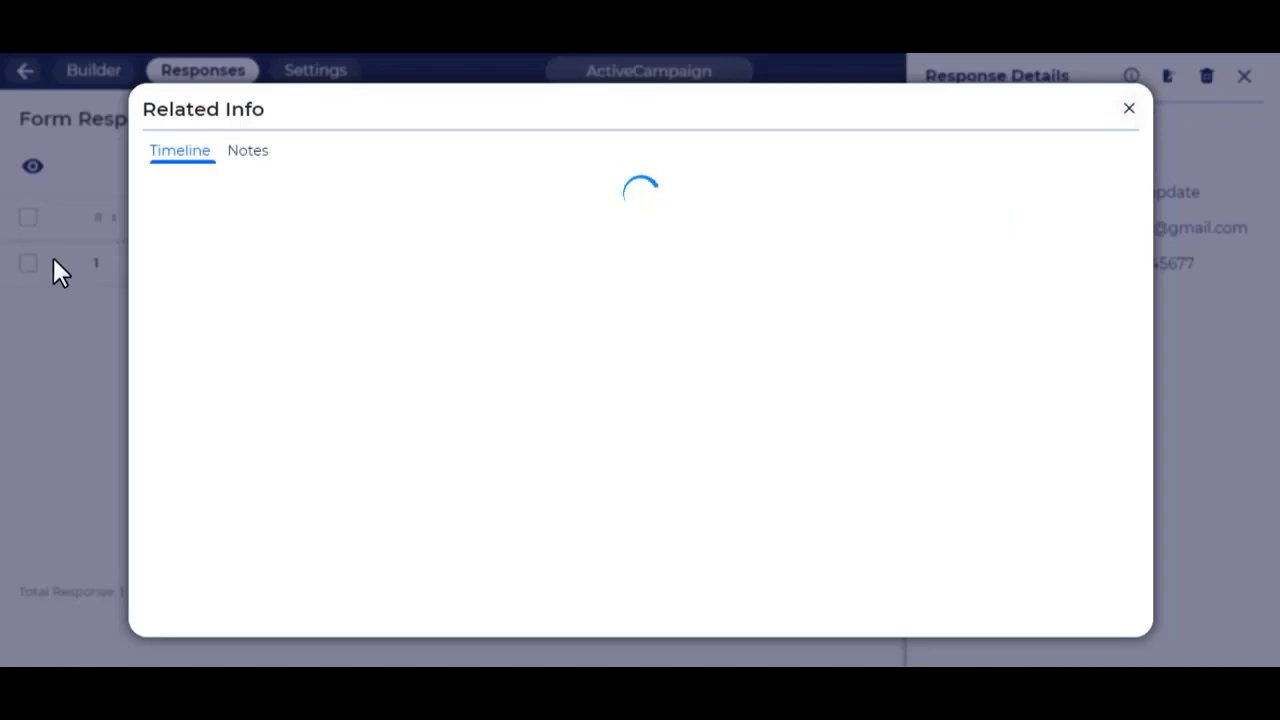
{"action": "left_click", "coordinate": [238, 243]}
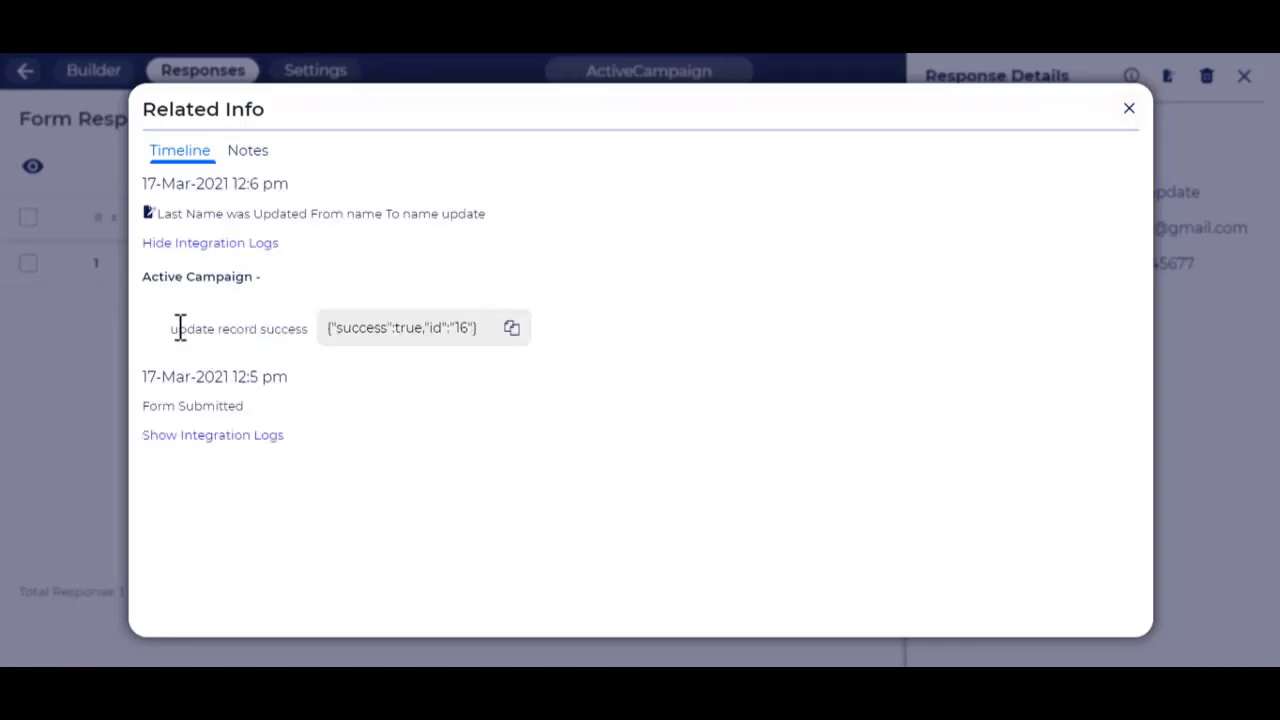
{"action": "left_click_drag", "start_coordinate": [480, 328], "coordinate": [181, 333]}
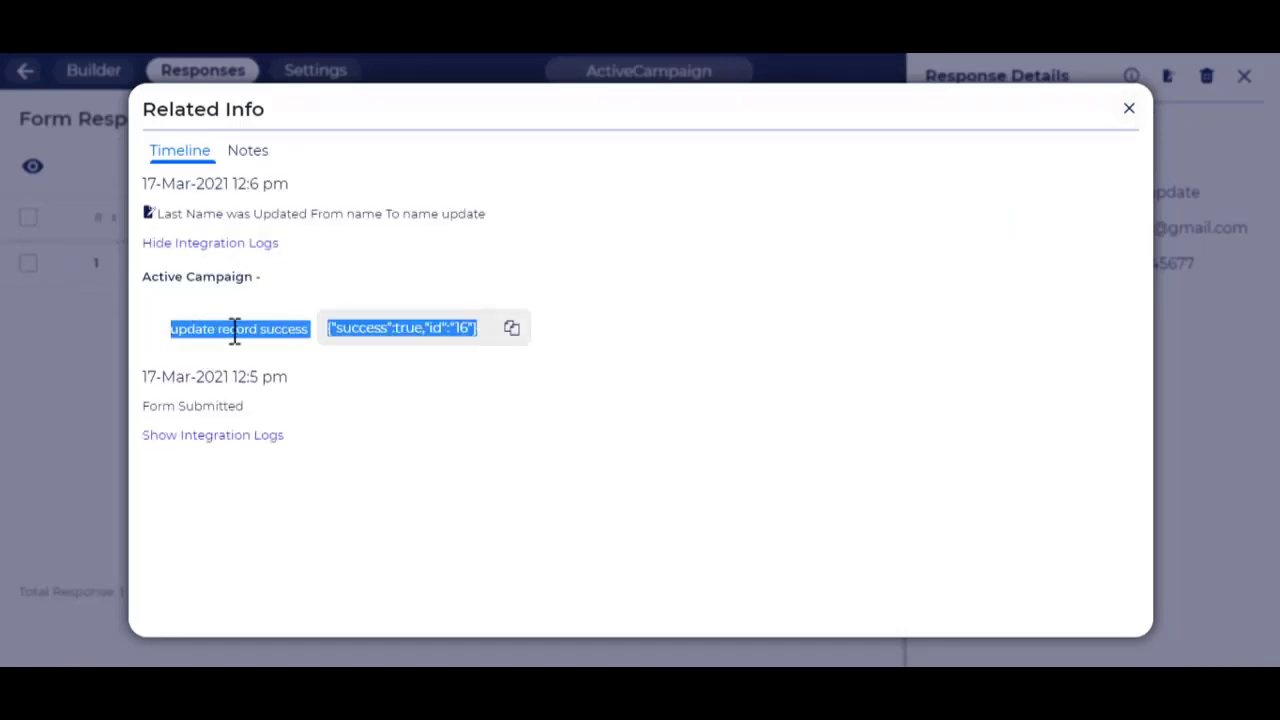
{"action": "left_click", "coordinate": [1129, 108]}
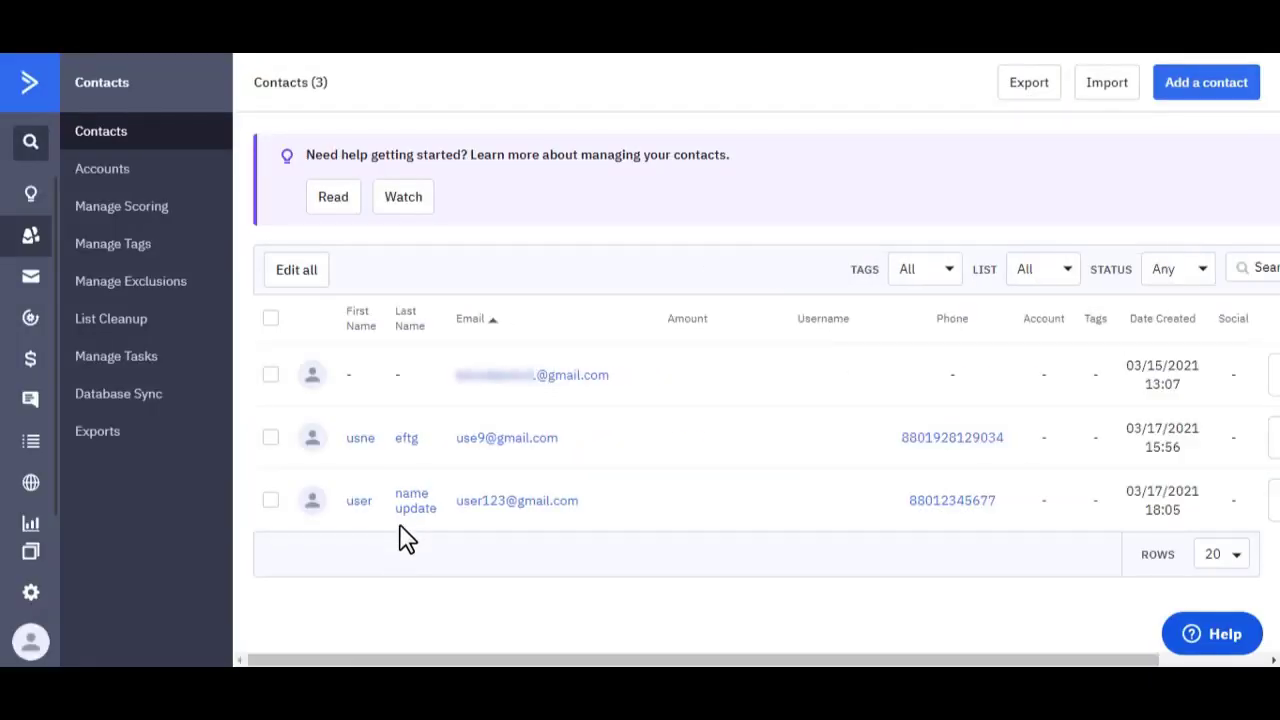
{"action": "left_click_drag", "start_coordinate": [398, 507], "coordinate": [443, 523]}
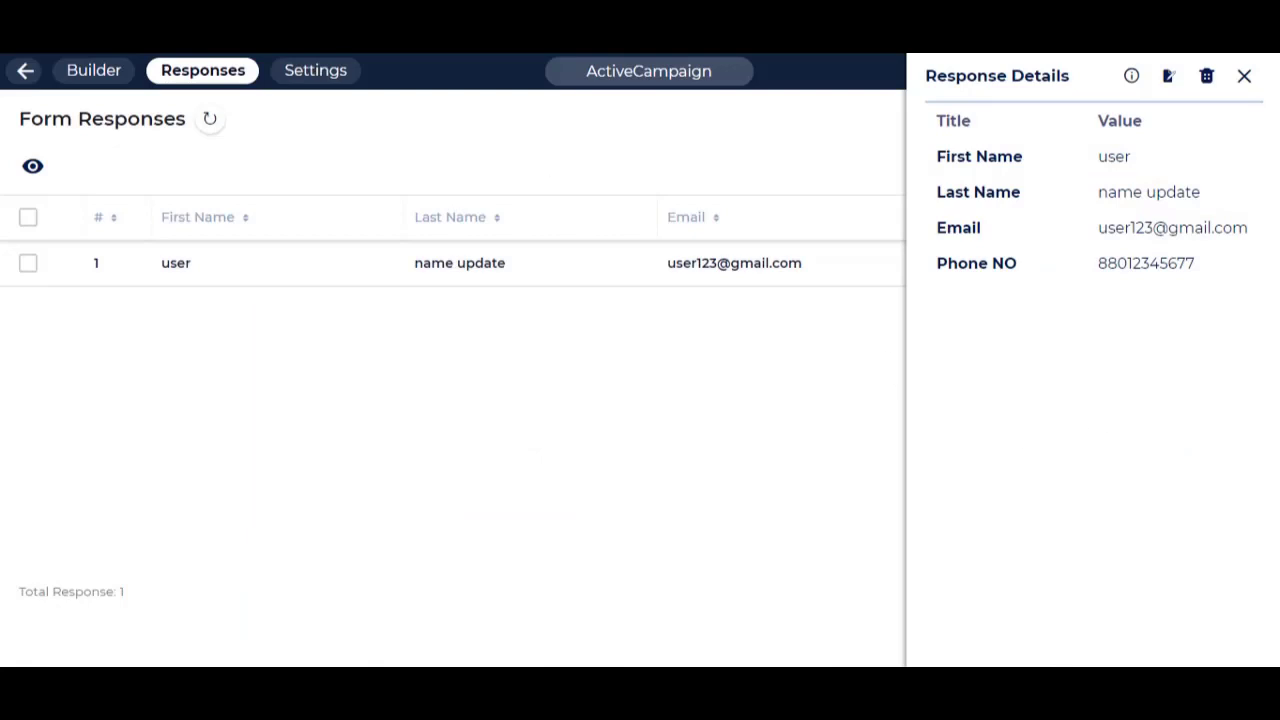
{"action": "left_click", "coordinate": [1244, 80]}
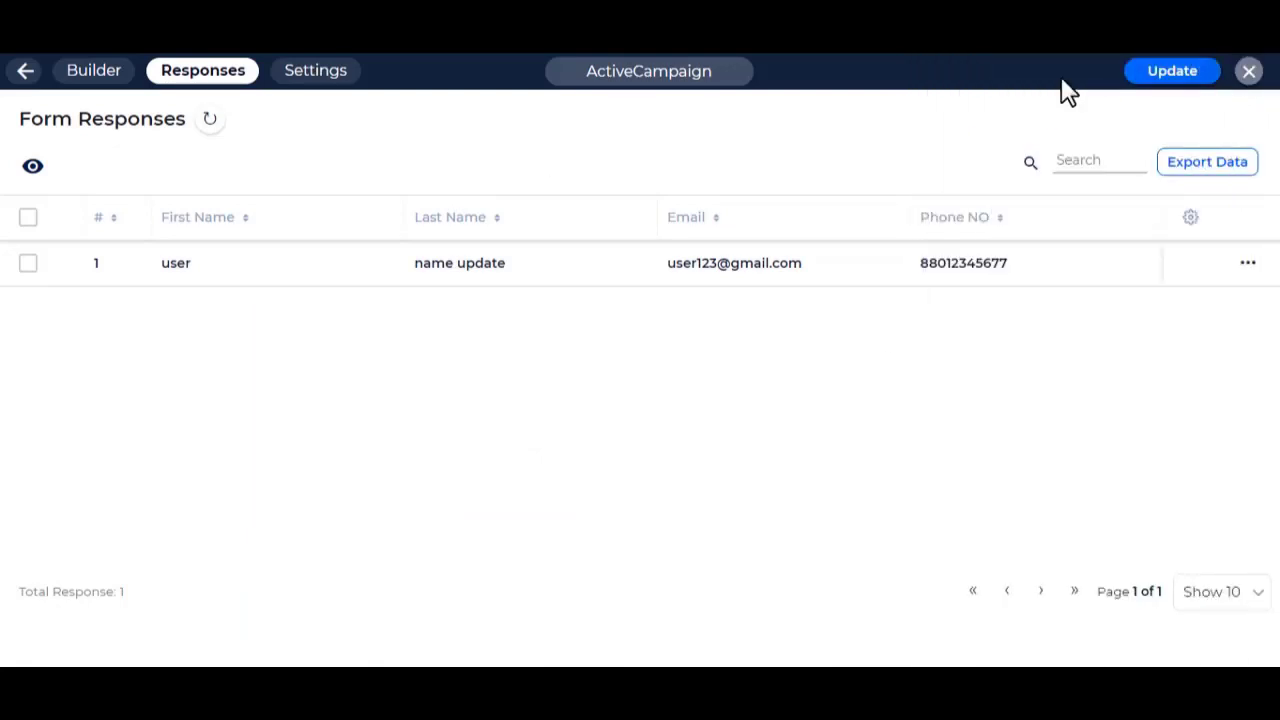